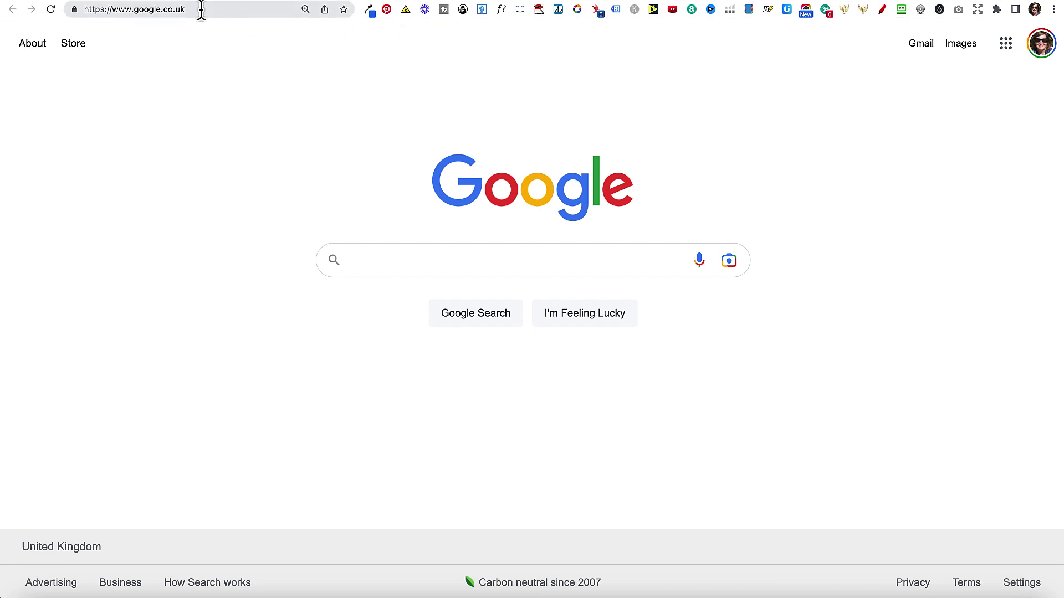
- Create a new blank Google Sheets spreadsheet by entering sheet.new in Chrome's address bar
left_click(201, 10)
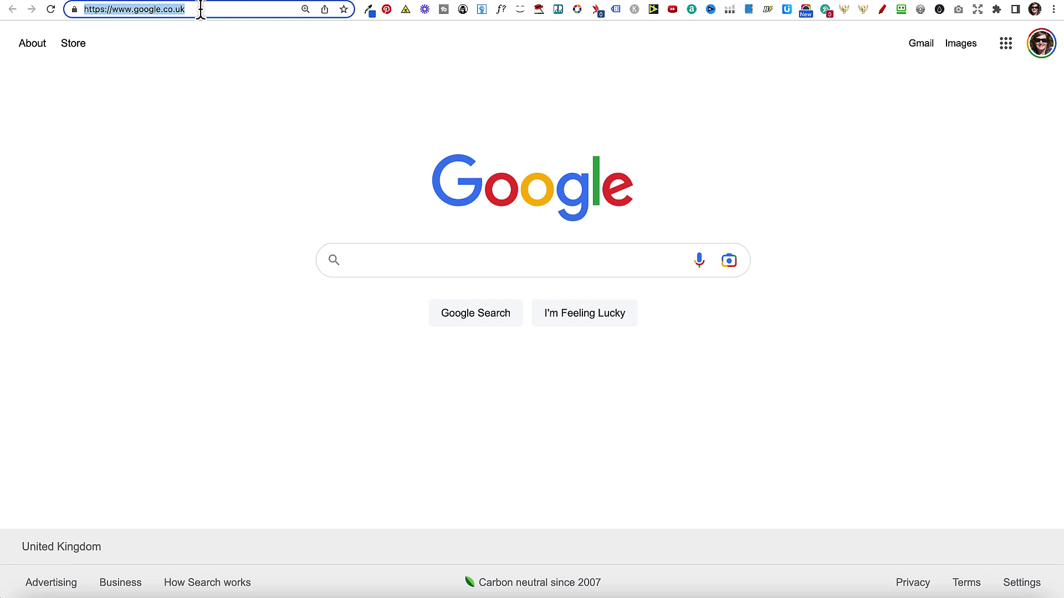
type("sheet.new")
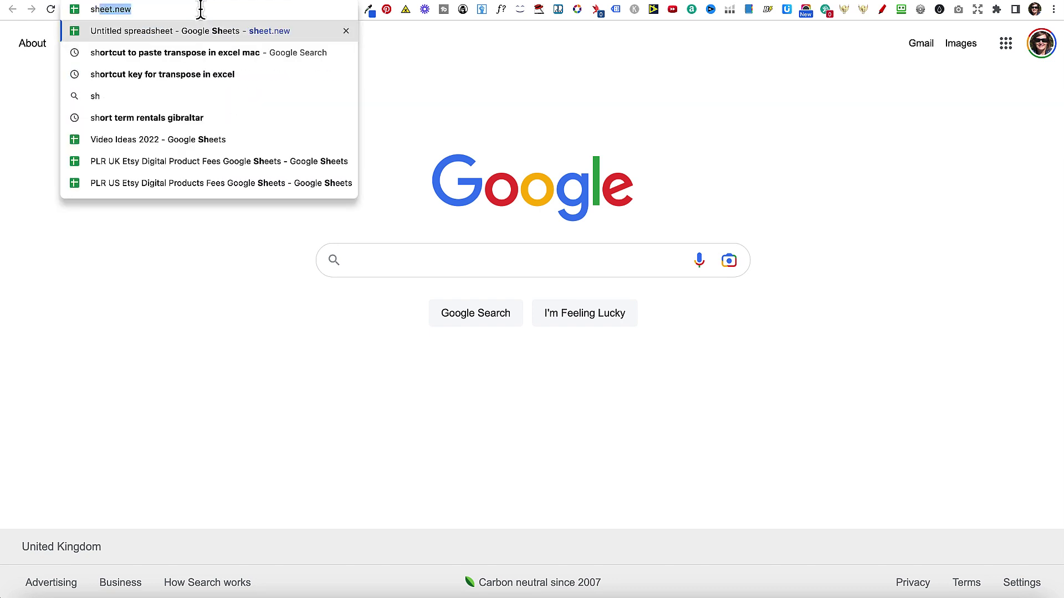
key("Return")
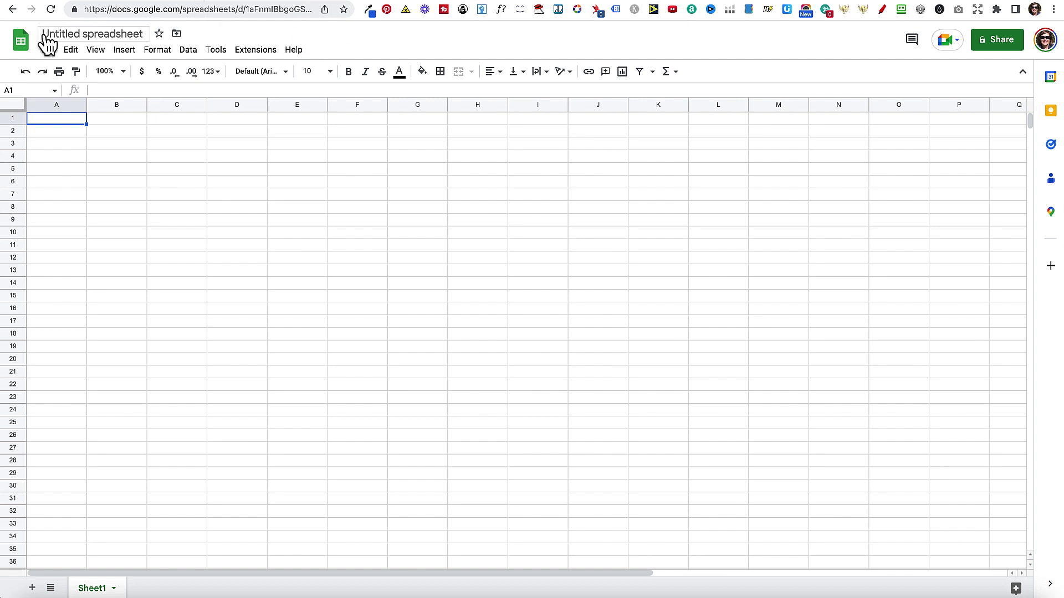
- Rename the untitled spreadsheet to 'dailyplanningsheet'
left_click(86, 33)
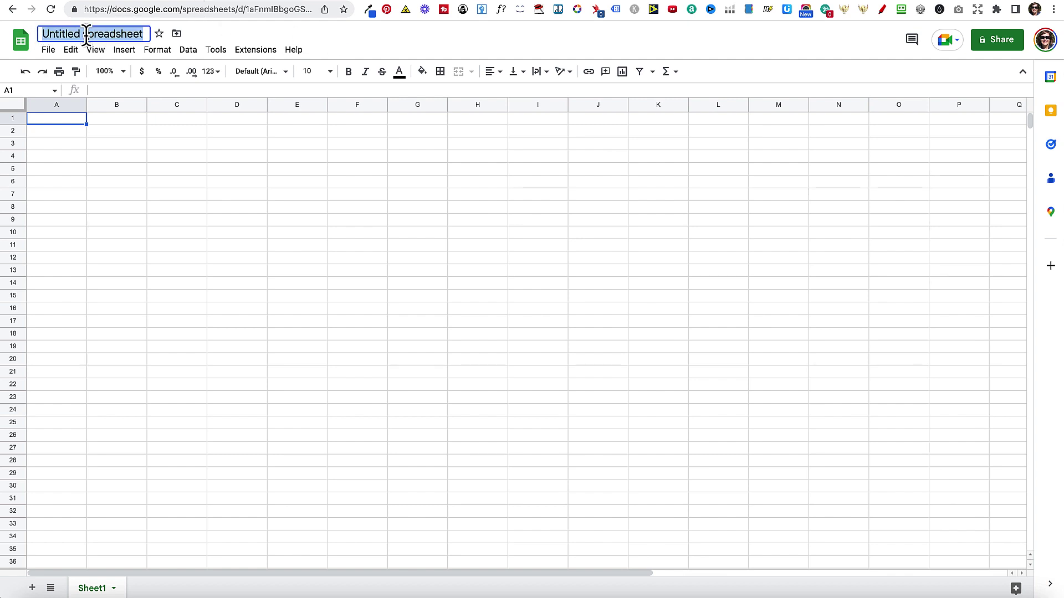
type("daily")
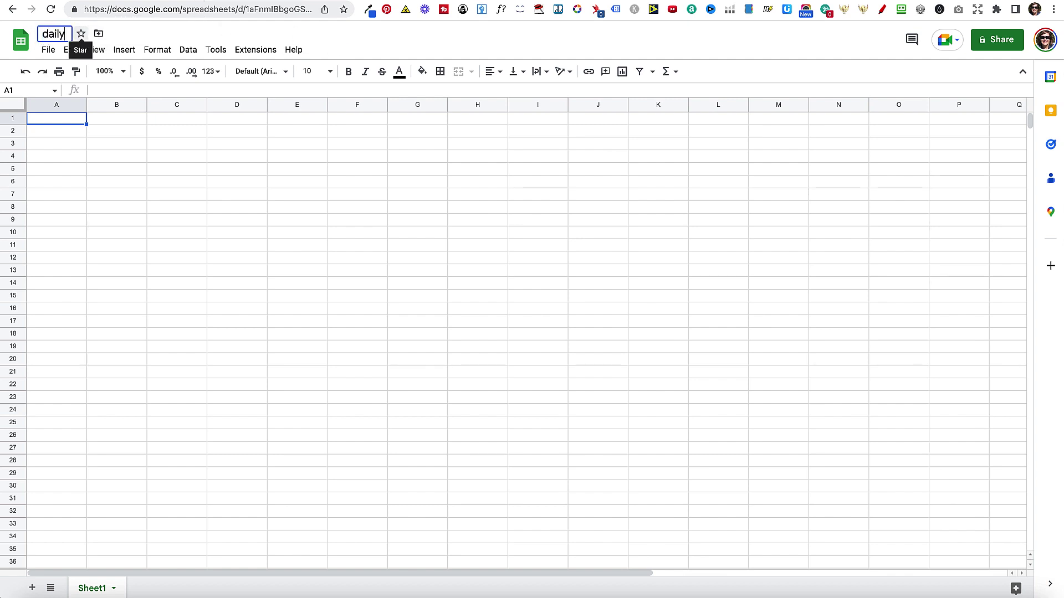
type("pla")
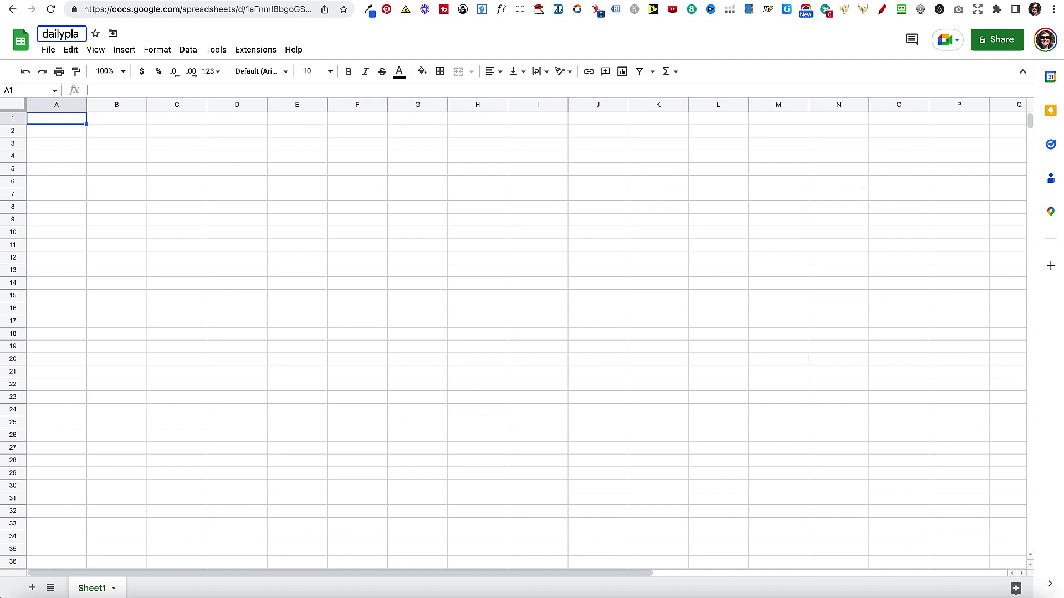
type("nningsheet")
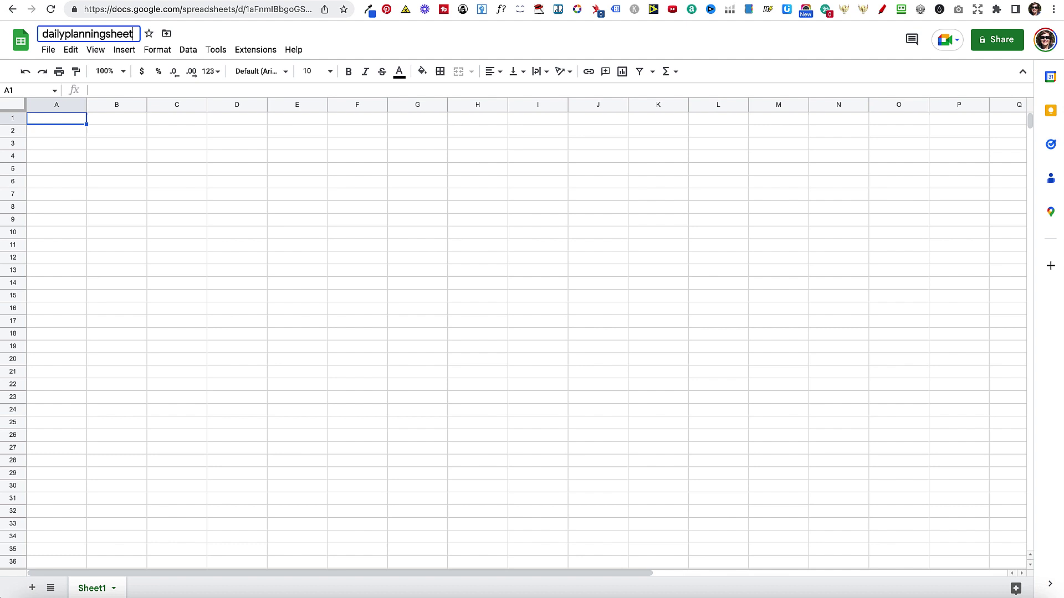
left_click(109, 154)
- Enter the header 'Date' in A1 and 1/1/2023 in A2
left_click(57, 119)
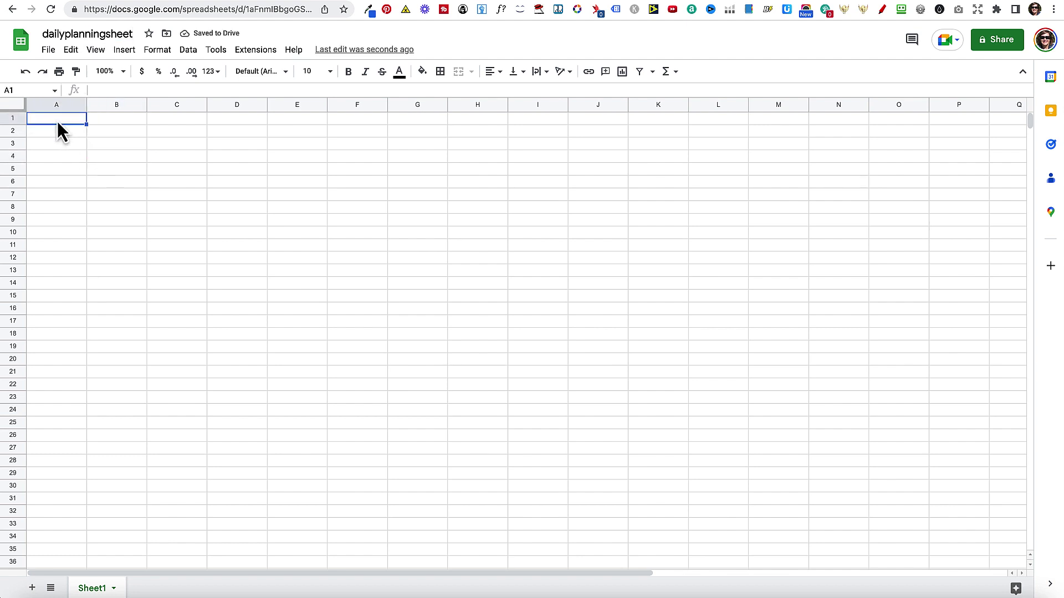
type("Datew")
key("BackSpace")
key("Return")
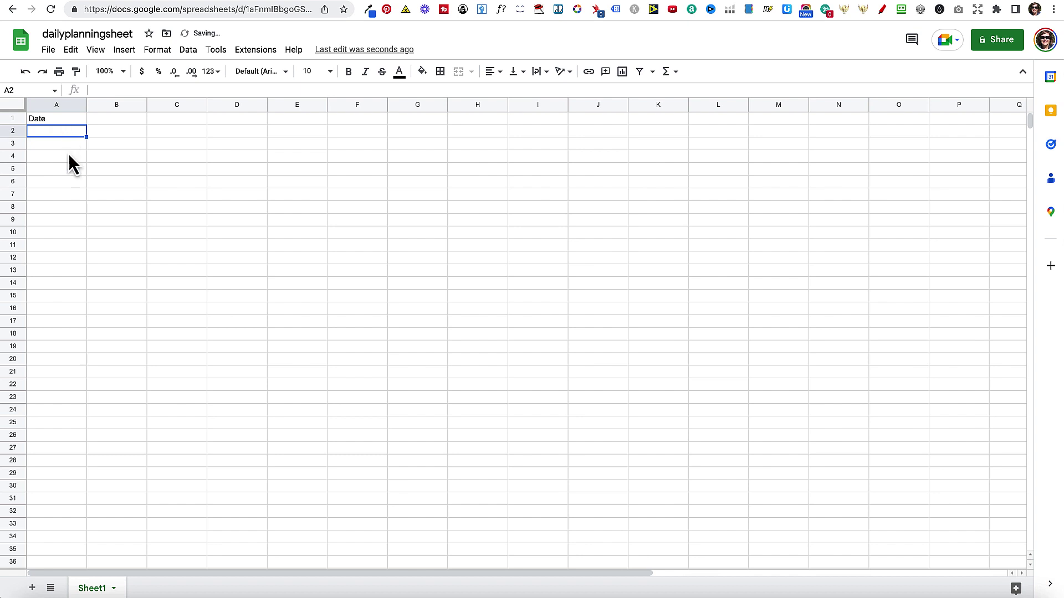
type("1")
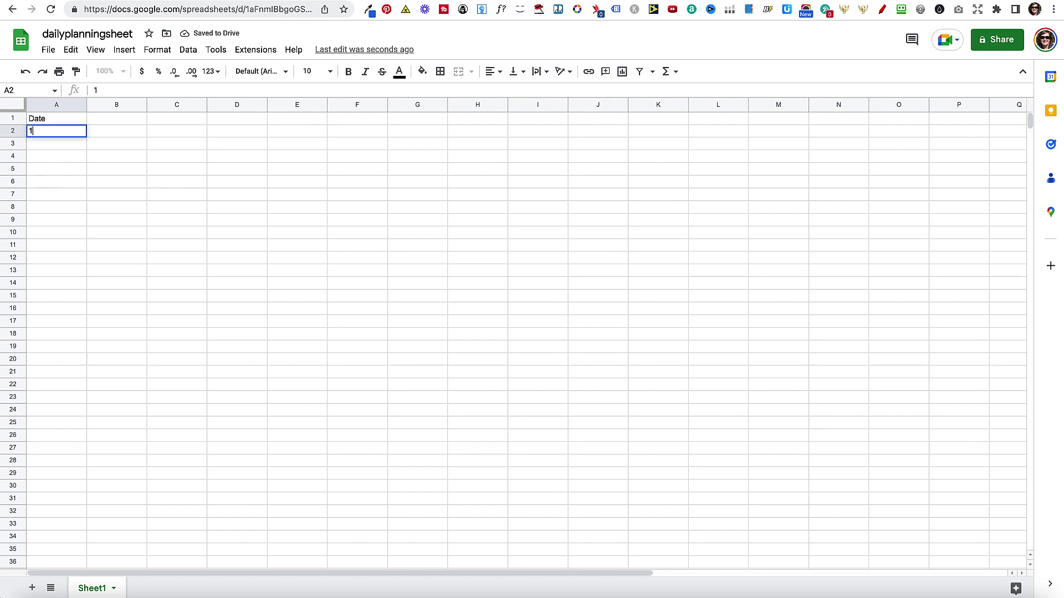
type("/1/2023")
key("Return")
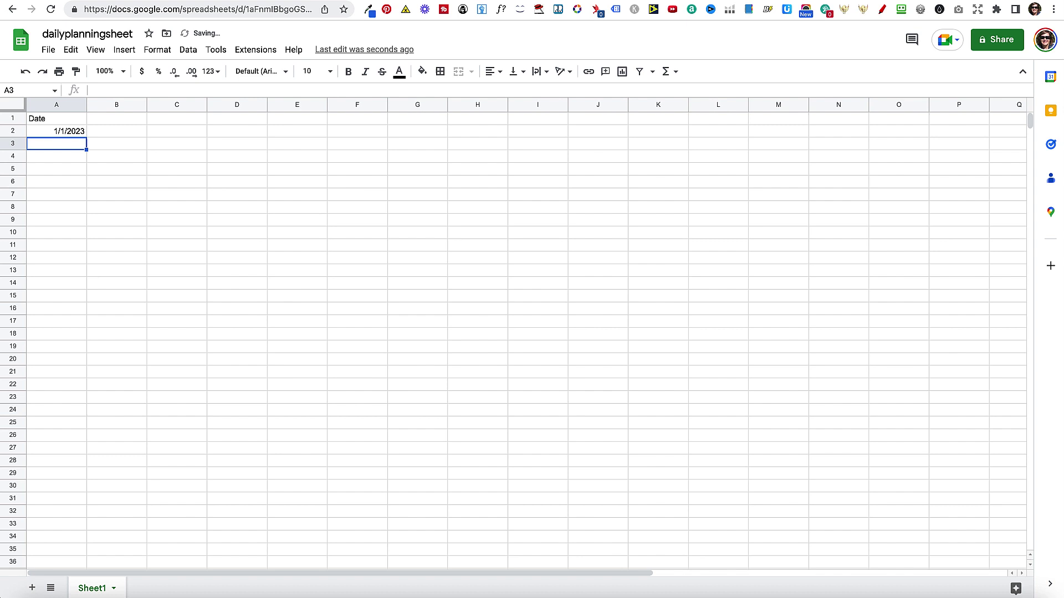
- Fill column A from the 1/1/2023 date in A2 down to 12/31/2023 in row 366
left_click(70, 135)
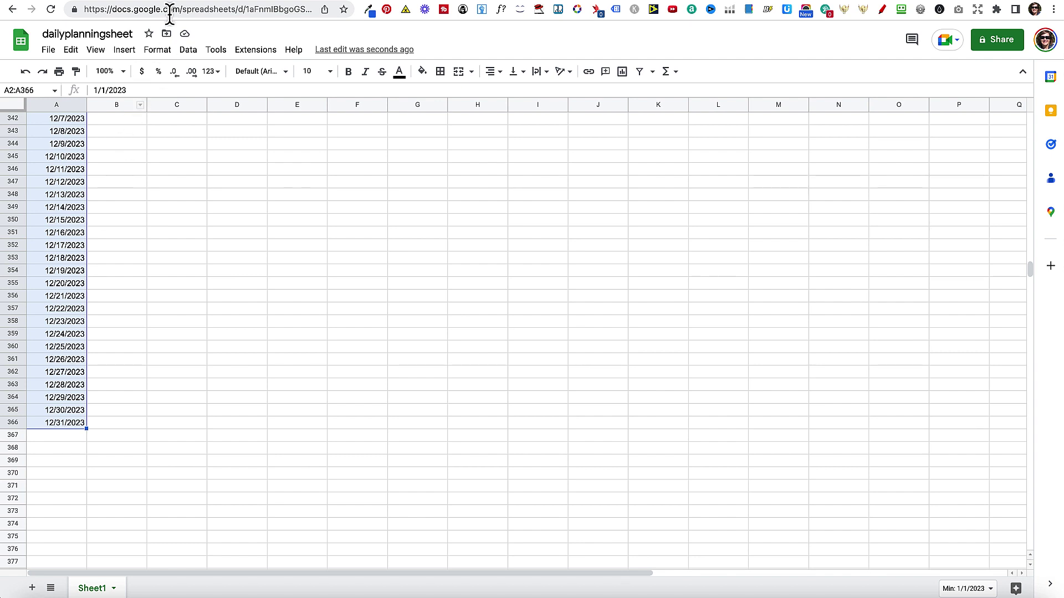
- Apply the custom date format 'Sunday, January 1, 2023' (weekday, month, unpadded day, year) to the dates
left_click(165, 53)
mouse_move(187, 107)
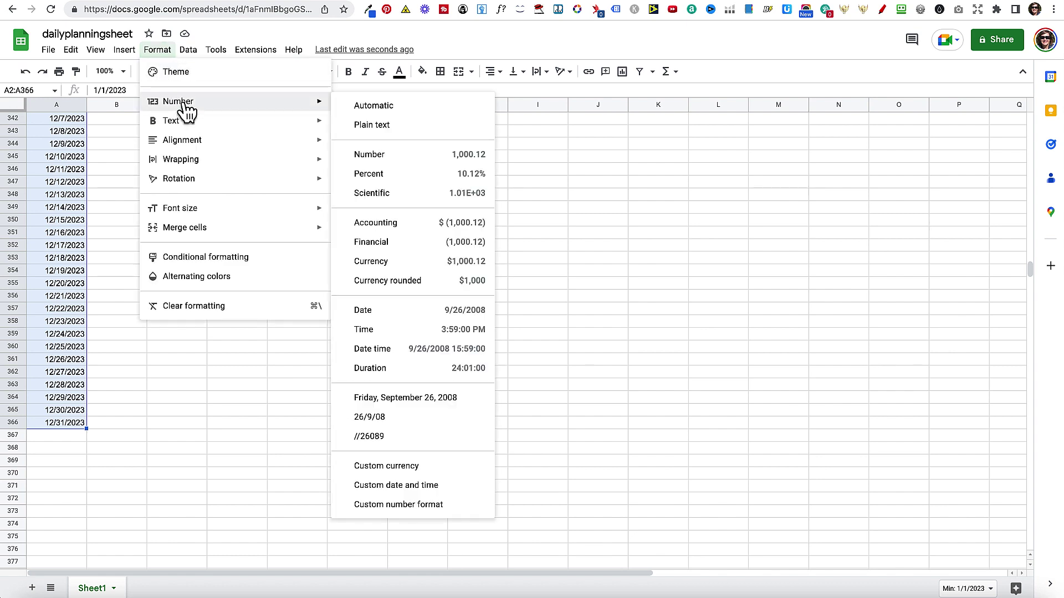
left_click(437, 487)
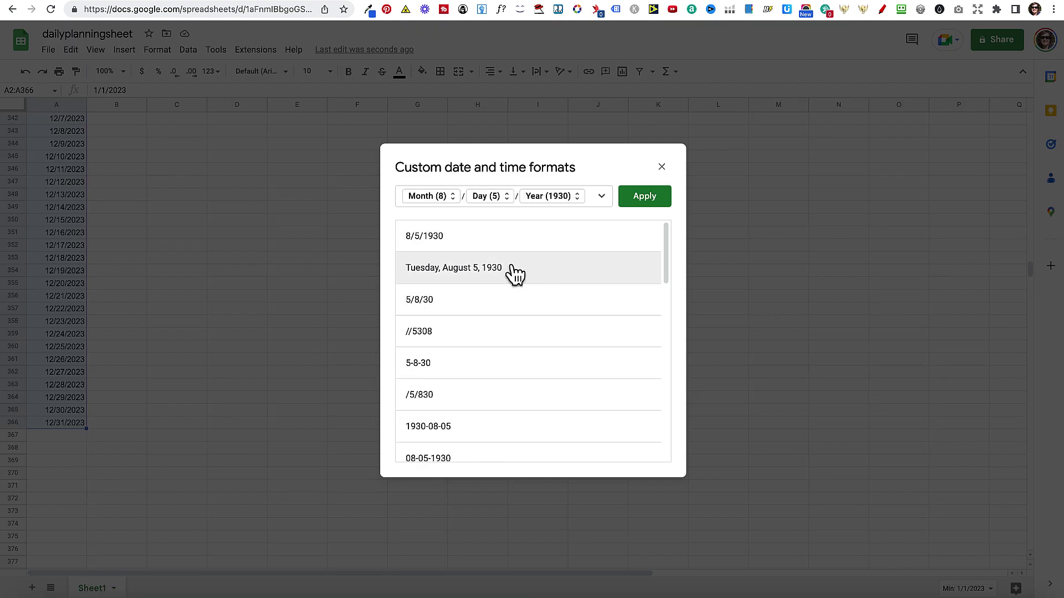
scroll(515, 318, "down", 3)
scroll(515, 318, "up", 3)
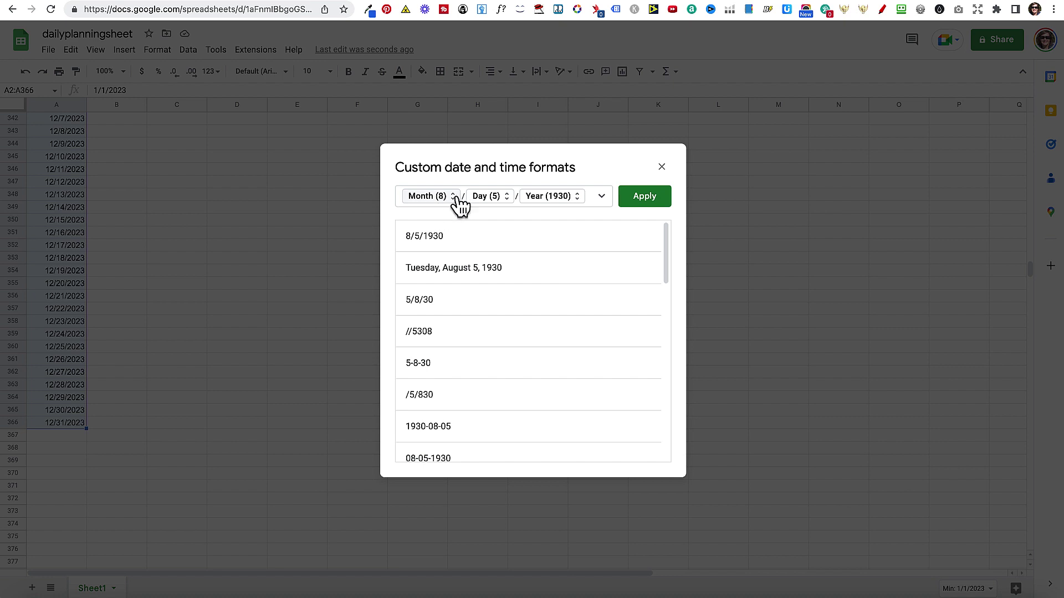
scroll(544, 306, "down", 2)
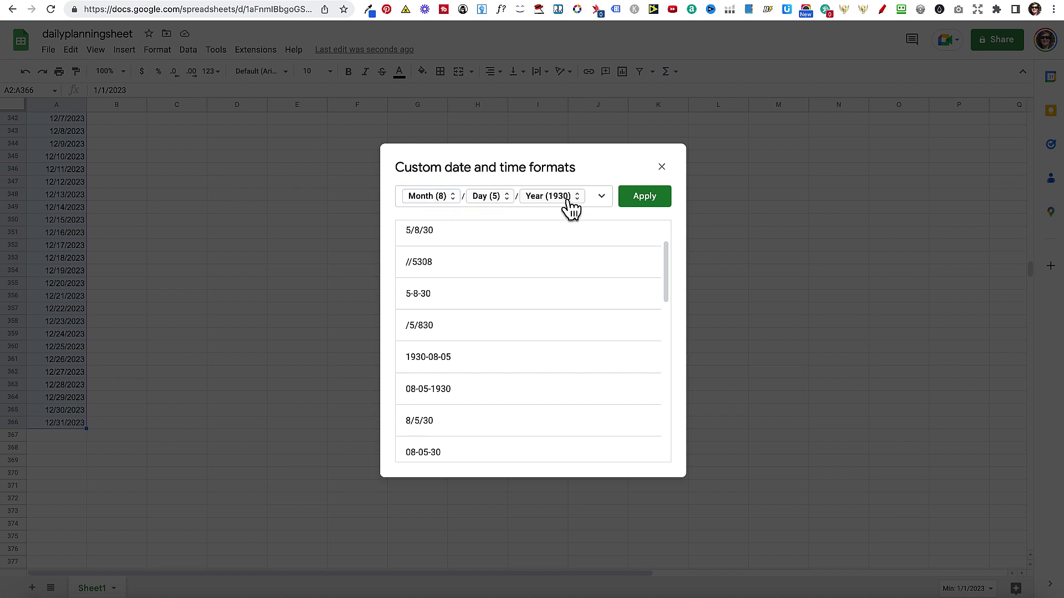
scroll(508, 292, "up", 2)
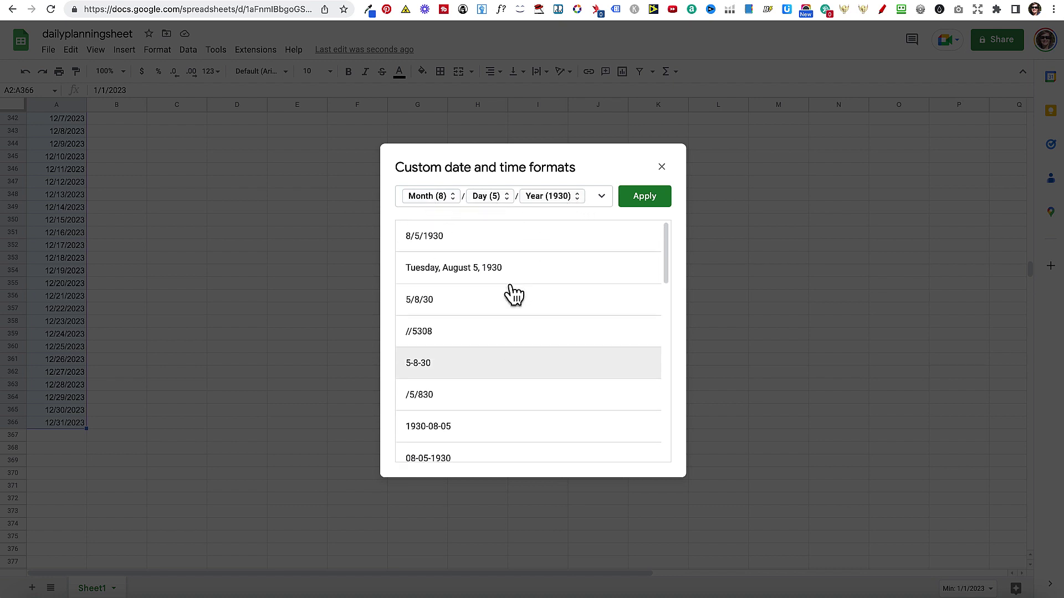
left_click(495, 269)
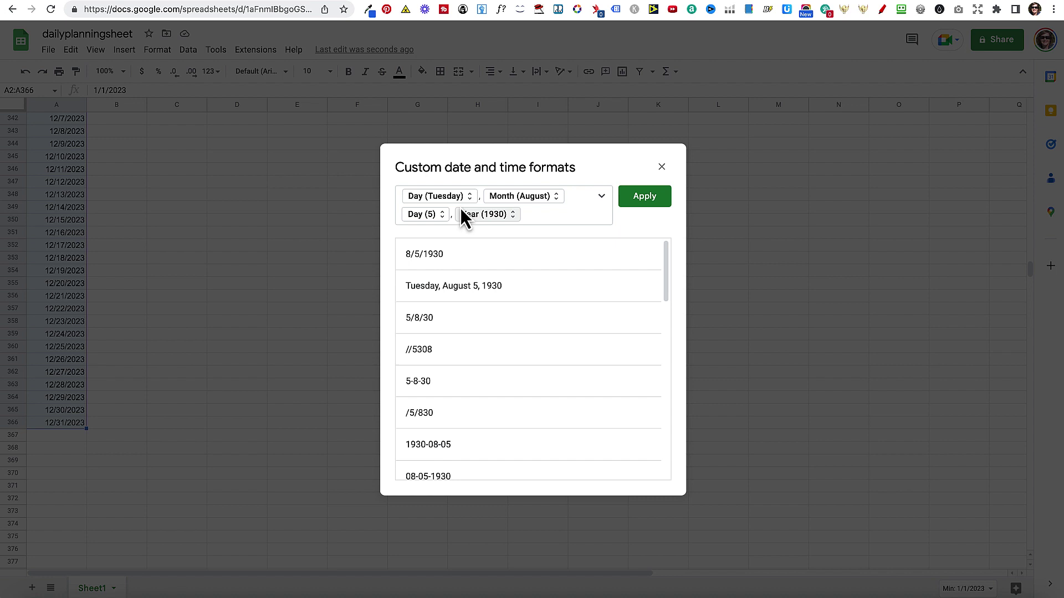
left_click(434, 216)
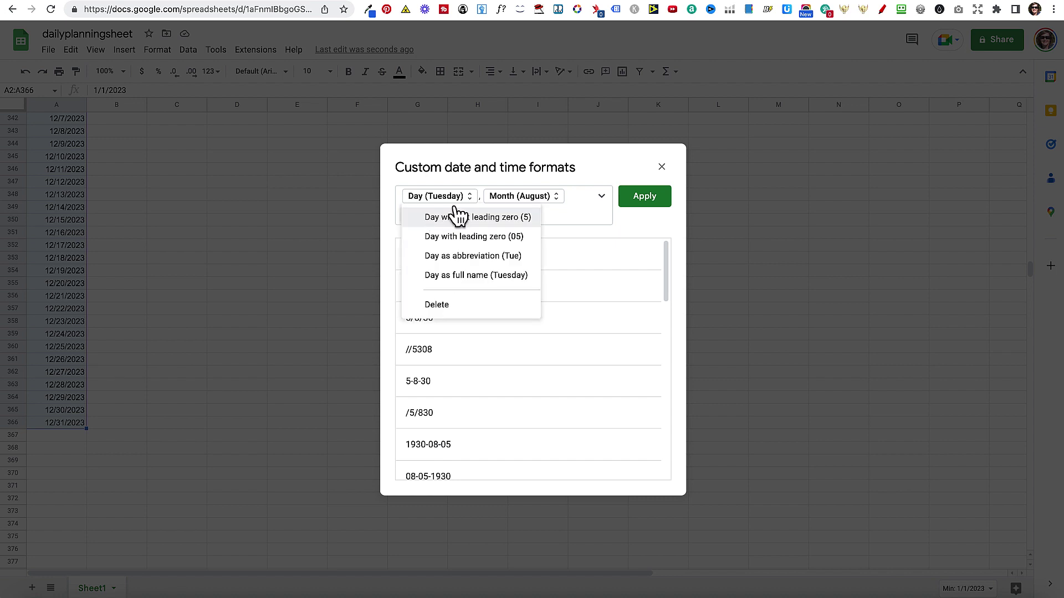
left_click(421, 217)
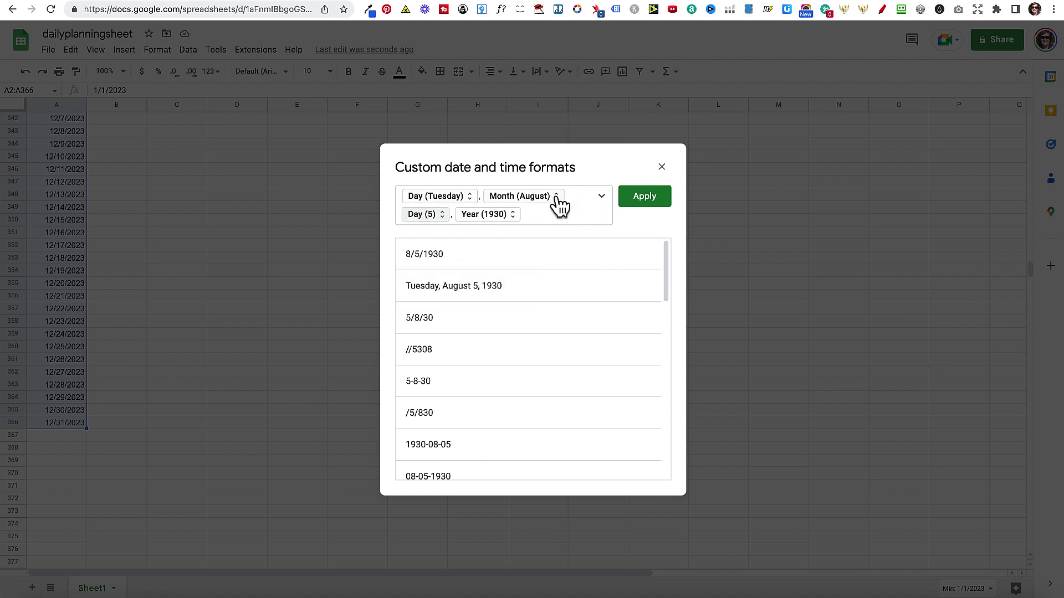
left_click(643, 199)
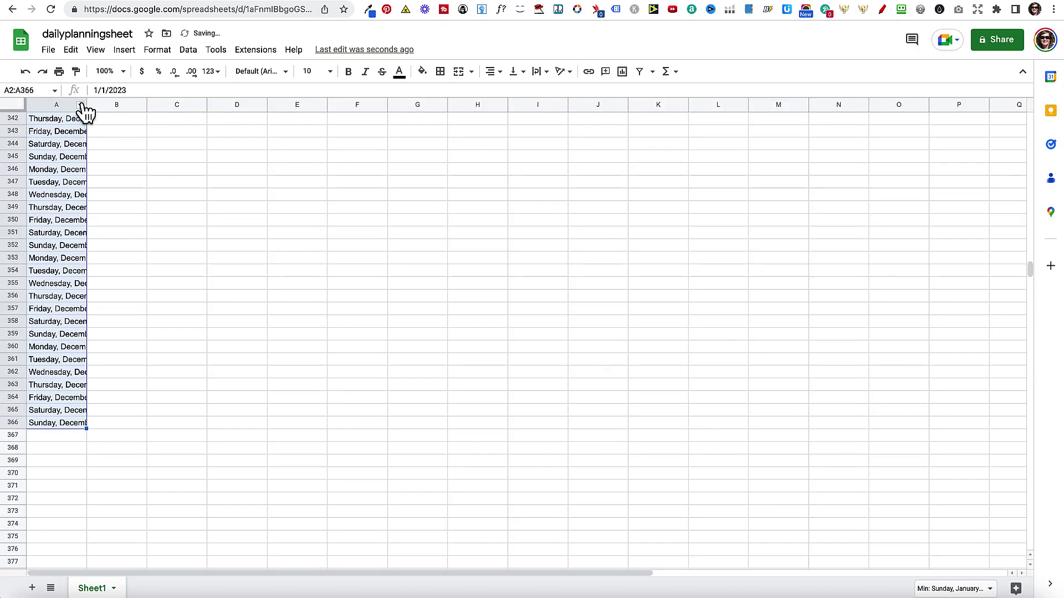
- Widen column A so the full weekday dates are visible
left_click_drag(86, 104, 168, 111)
scroll(141, 150, "up", 20)
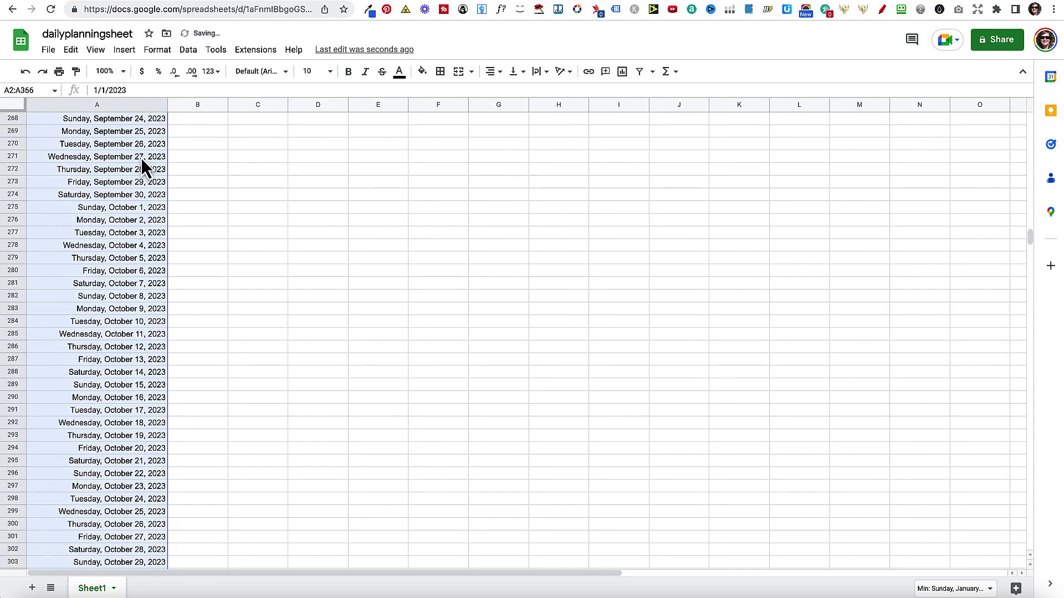
scroll(141, 155, "up", 20)
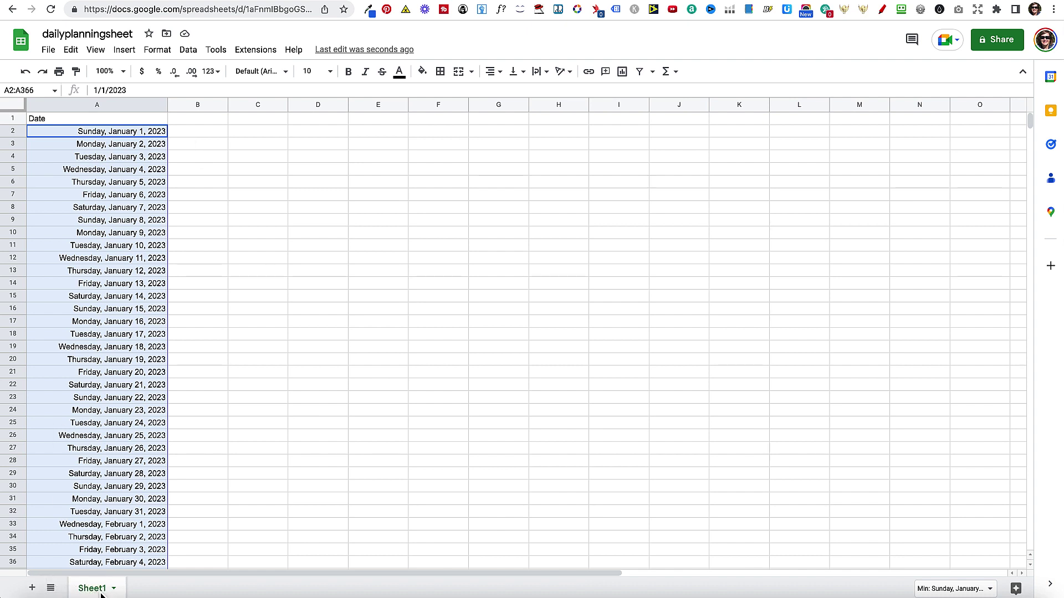
- On a new Sheet2, fill column A with the hours 5 through 23, deleting extra rows 20–24
left_click(33, 589)
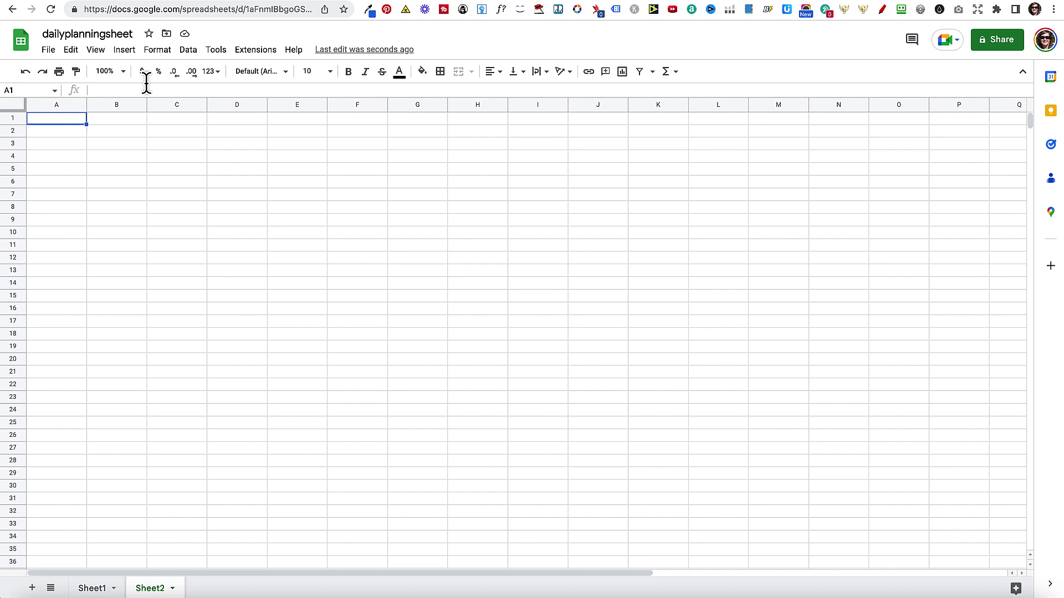
type("5")
key("Return")
type("6")
key("Return")
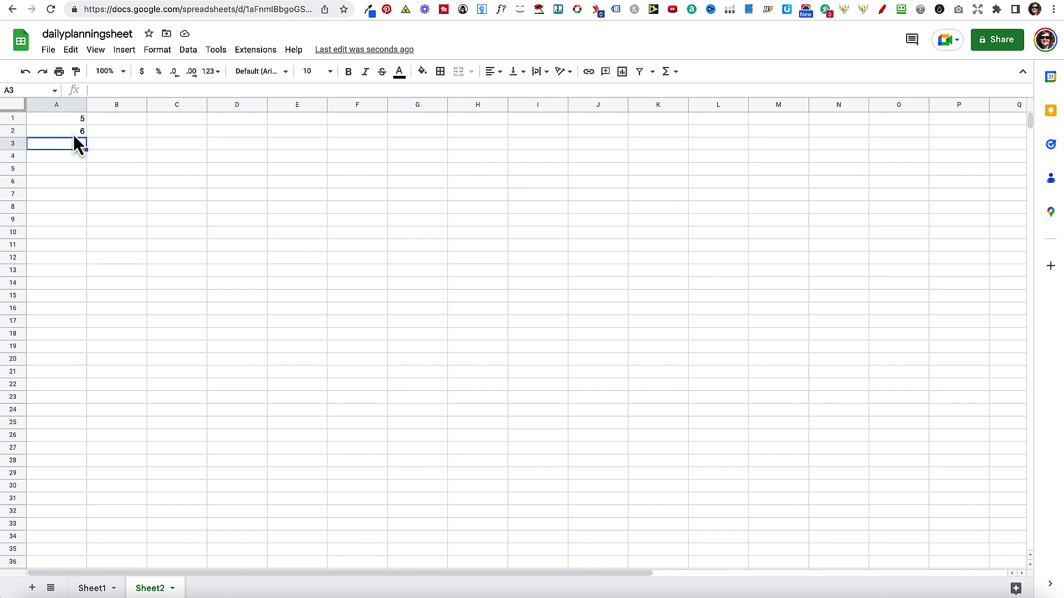
left_click_drag(74, 118, 87, 410)
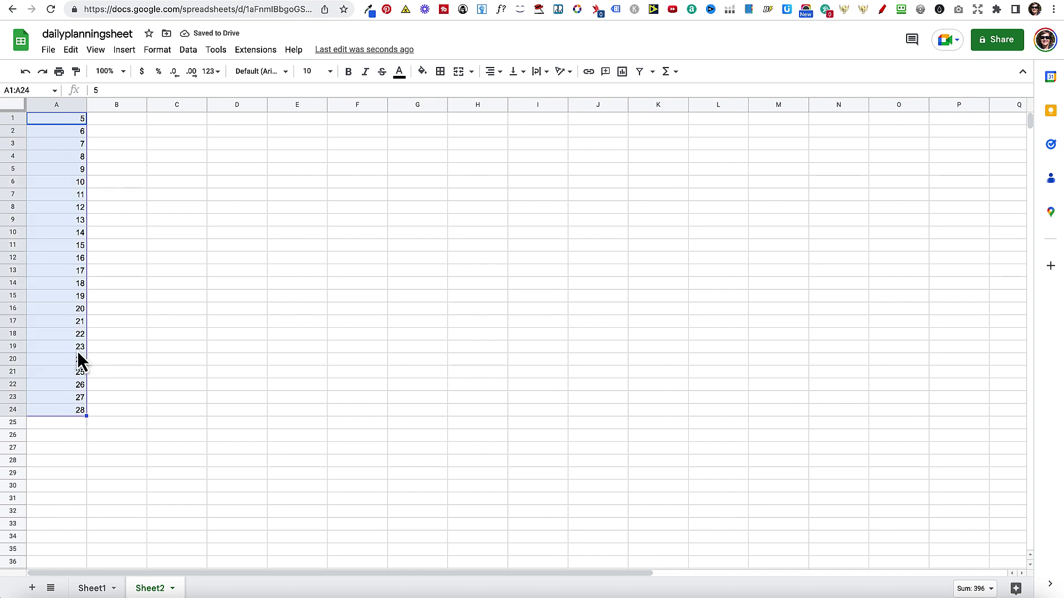
left_click_drag(19, 360, 18, 424)
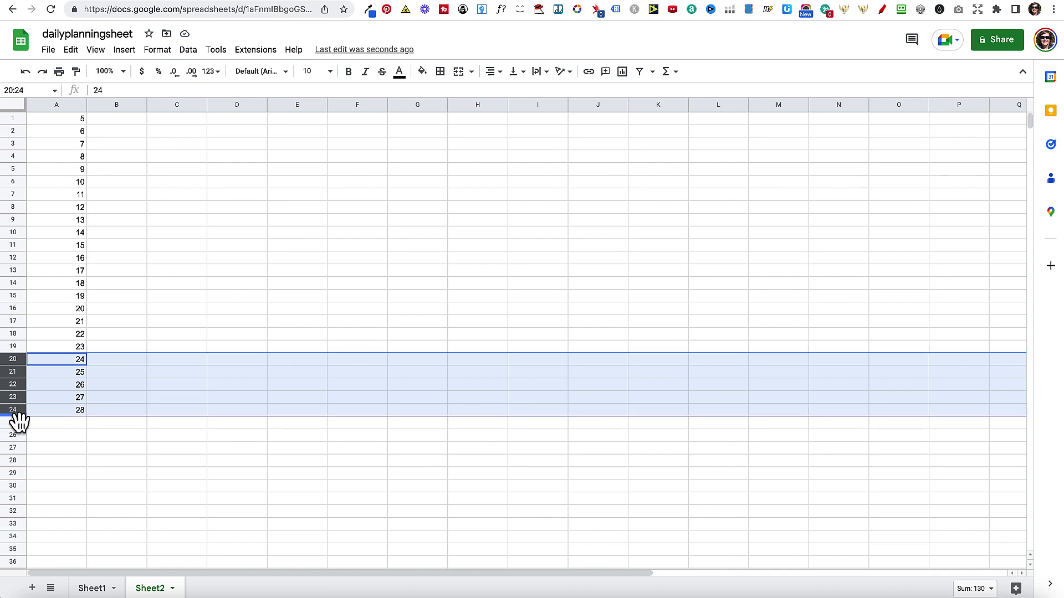
right_click(17, 404)
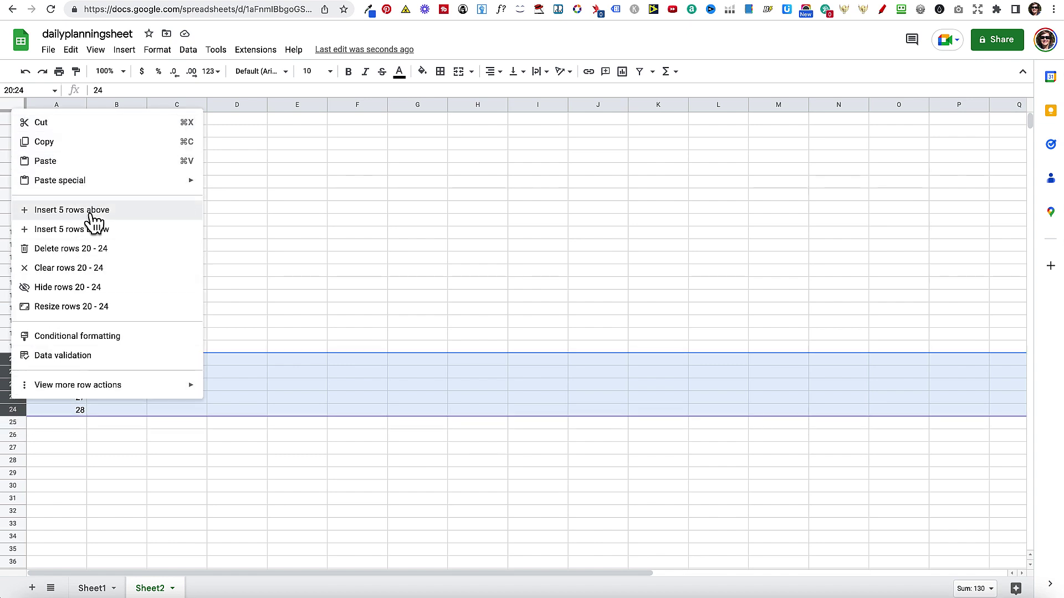
left_click(91, 249)
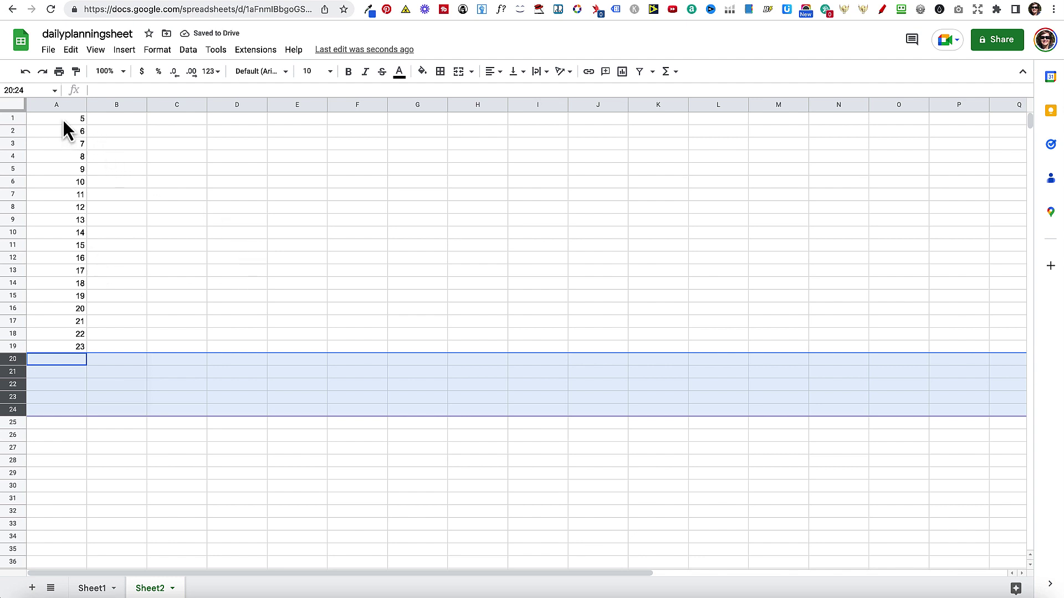
- Show the hours in A1:A19 with two decimals (5.00–23.00) and copy them
left_click_drag(62, 118, 65, 347)
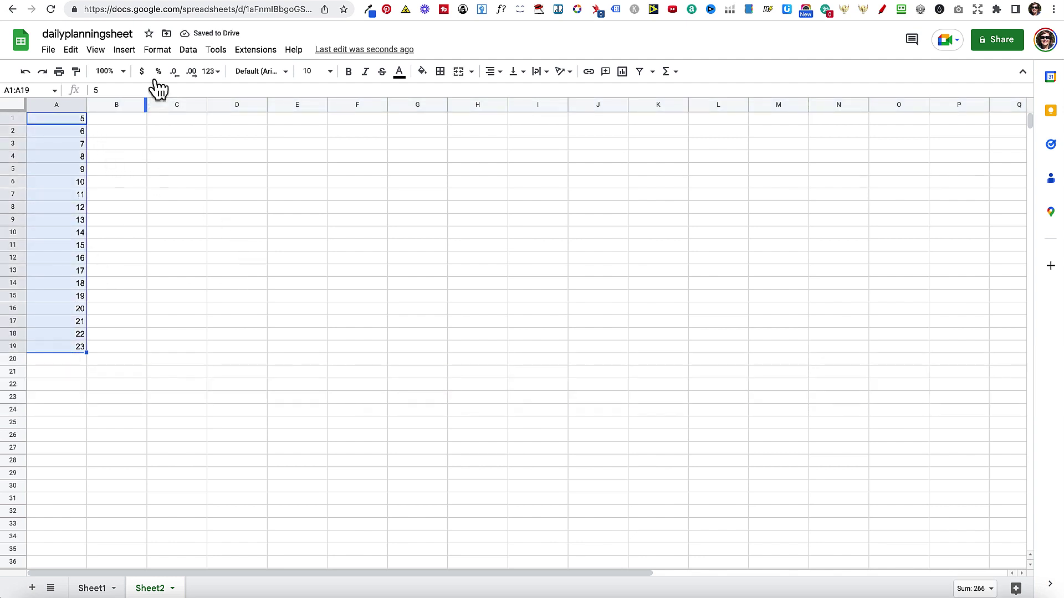
left_click(194, 79)
left_click(194, 80)
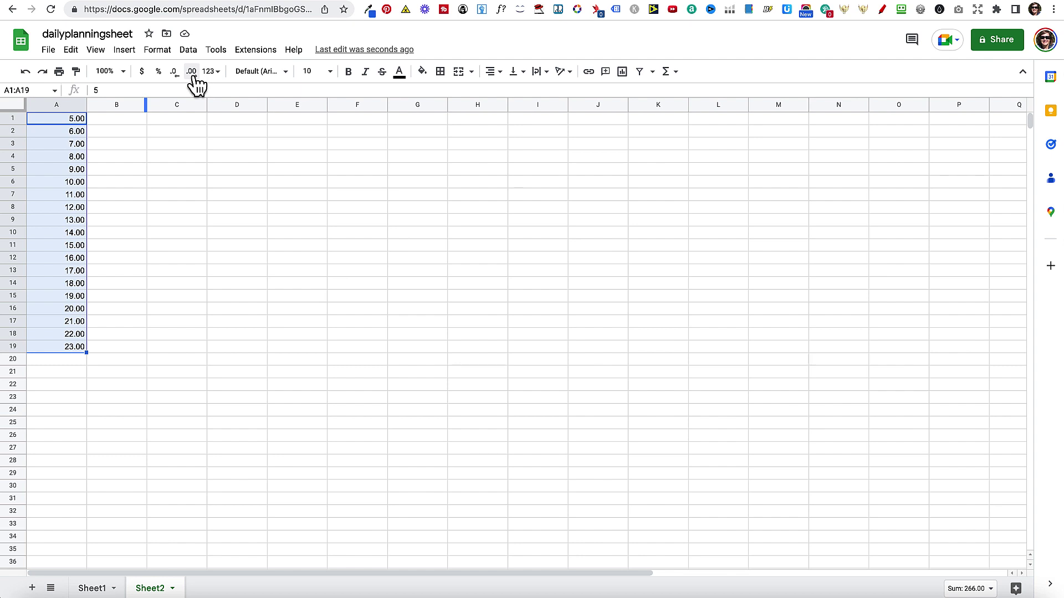
key("ctrl+c")
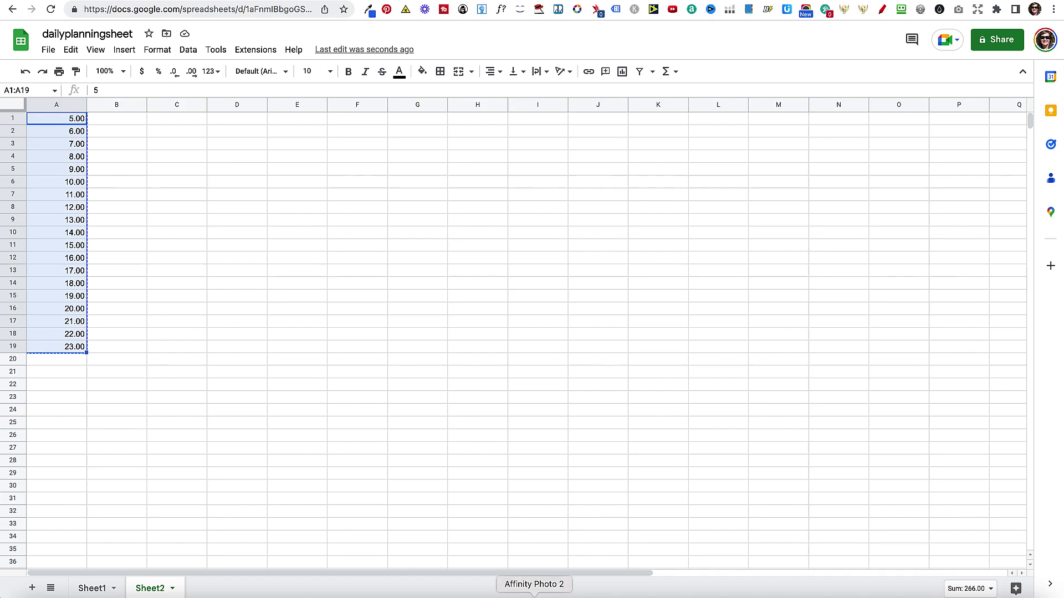
- Switch from Chrome to Affinity Publisher 2 using its Dock icon
left_click(511, 595)
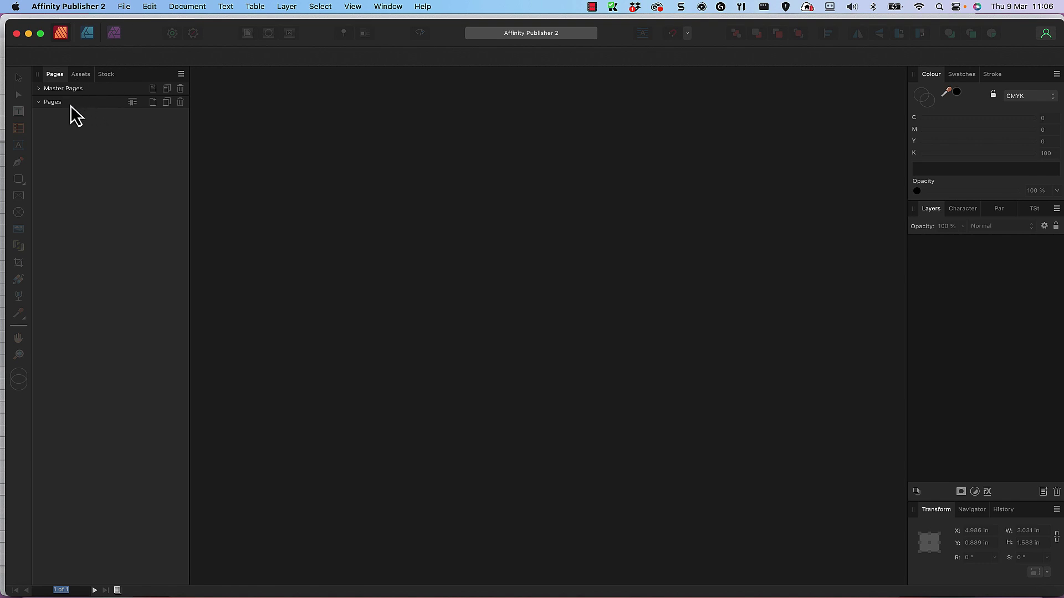
- Start a new document from the File menu, showing the Letter 8.5 × 11 in facing-page preset
left_click(123, 6)
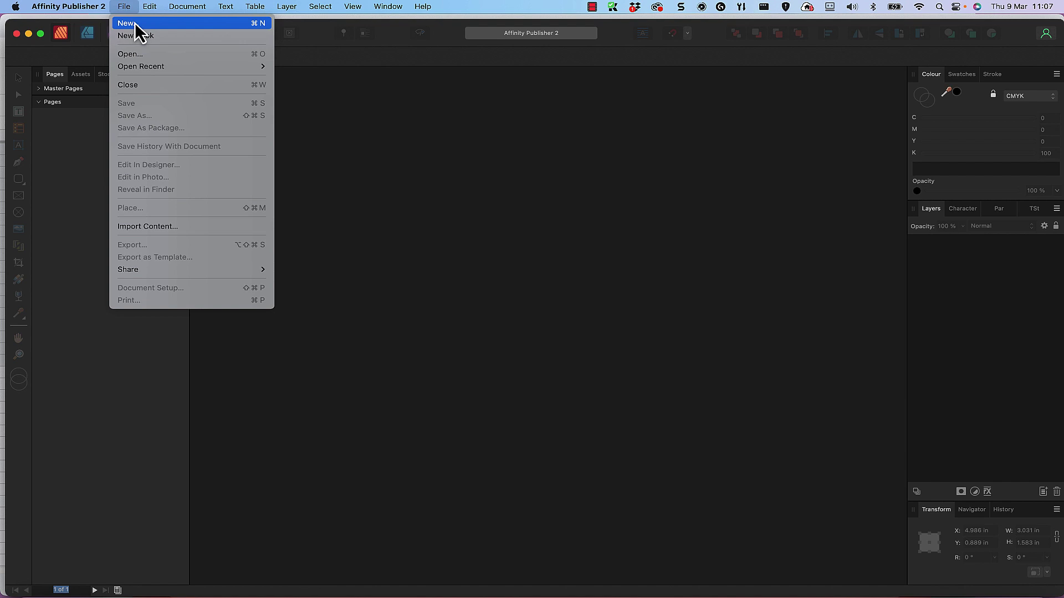
left_click(135, 22)
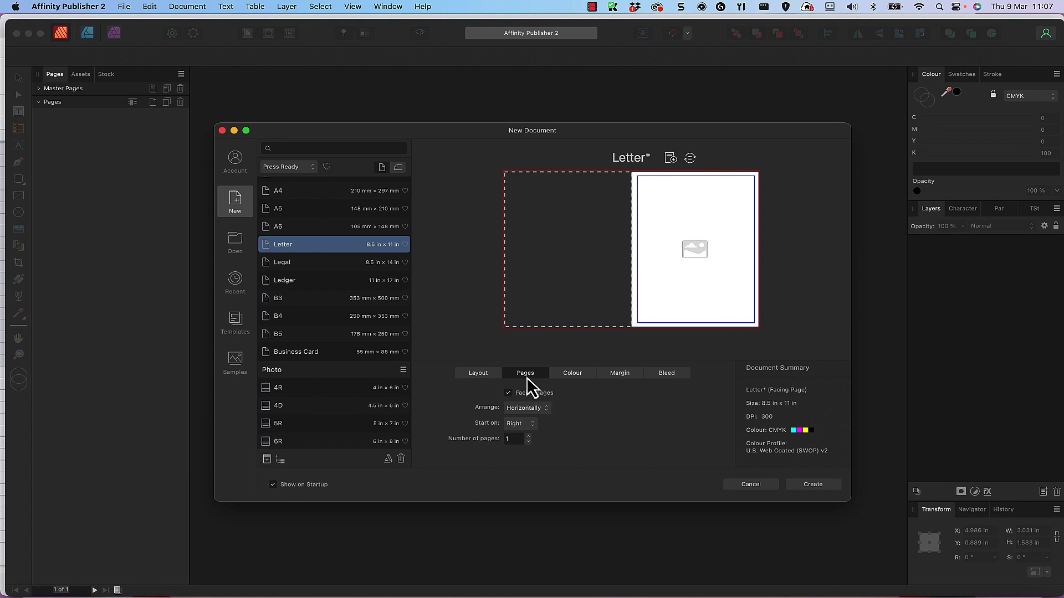
- Keep CMYK/8 colour format, review the margins, and set the inner bleed to 0
left_click(573, 374)
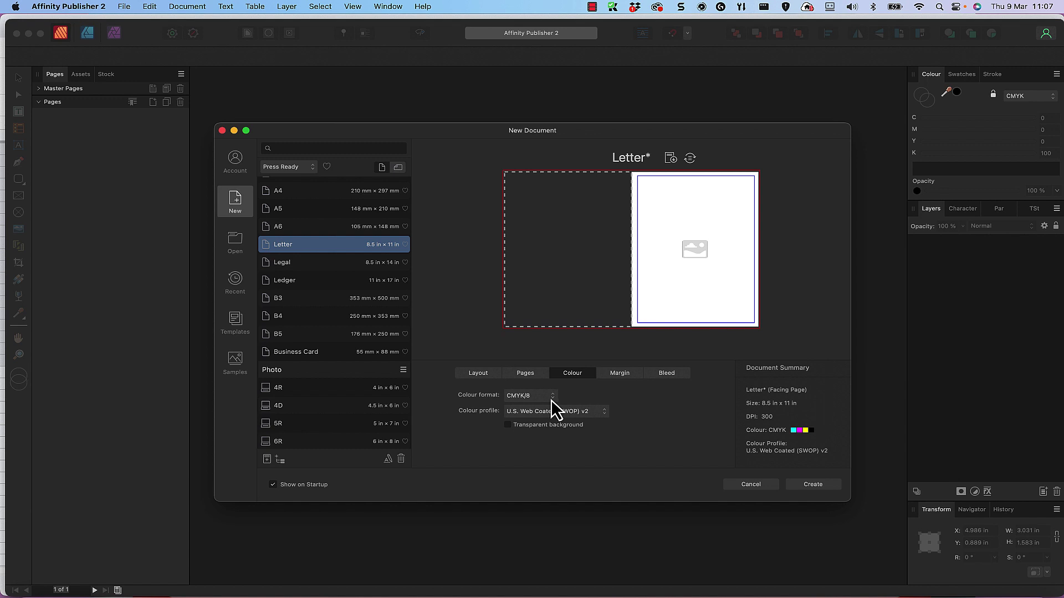
left_click(551, 400)
left_click(550, 400)
left_click(622, 374)
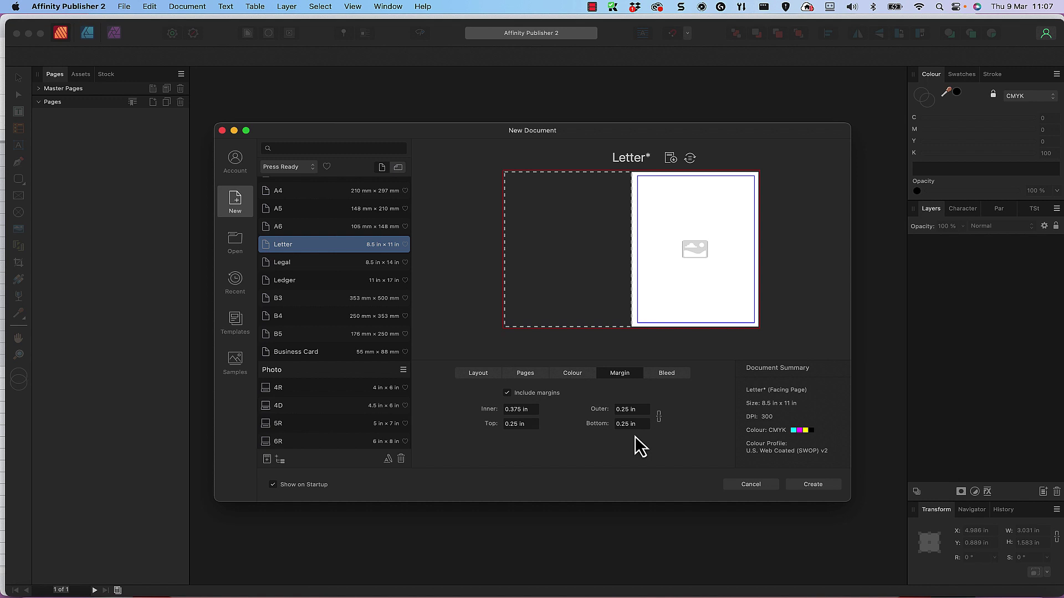
left_click(666, 373)
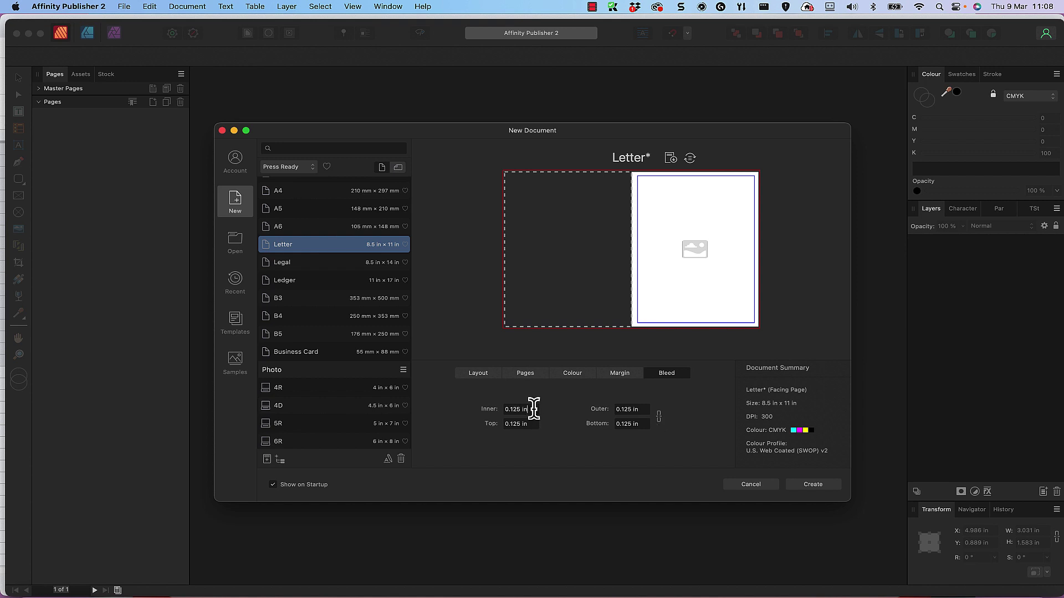
left_click_drag(533, 409, 441, 403)
type("0")
key("Return")
- Create the Letter document, then briefly check the spreadsheet in Chrome and return
left_click(813, 484)
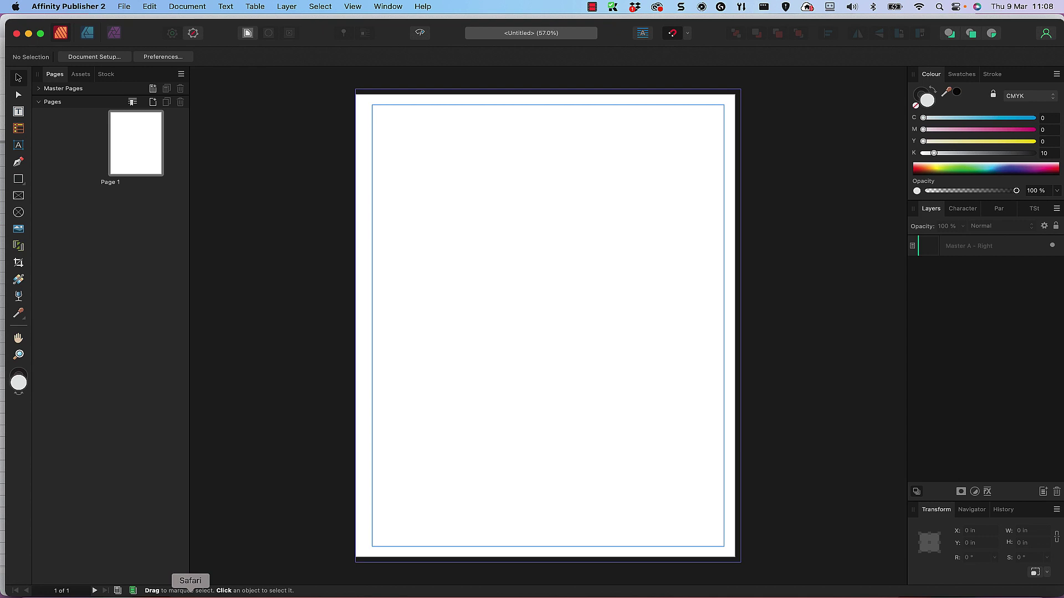
left_click(145, 594)
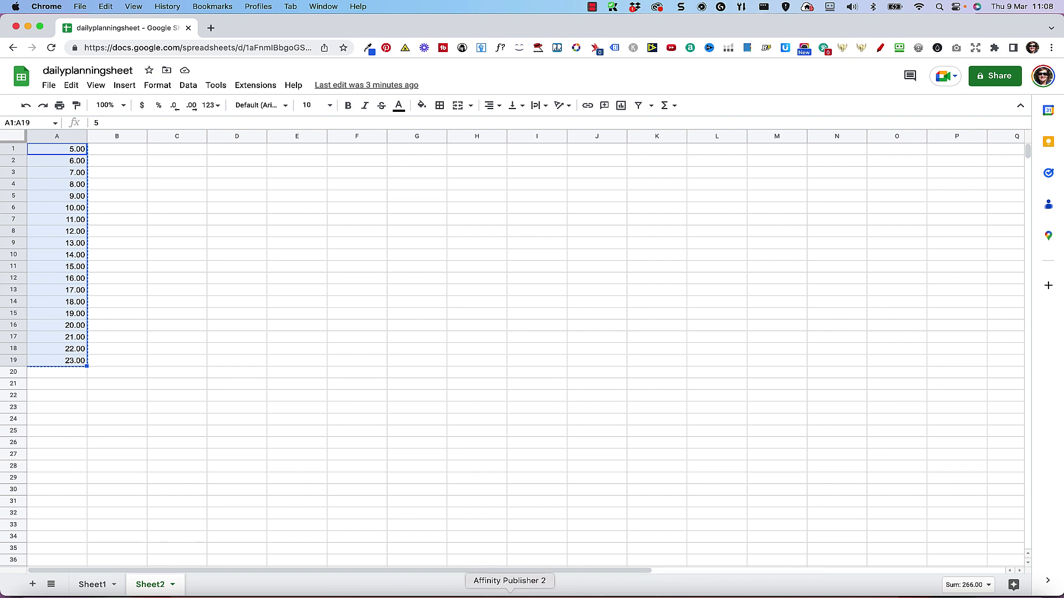
left_click(510, 595)
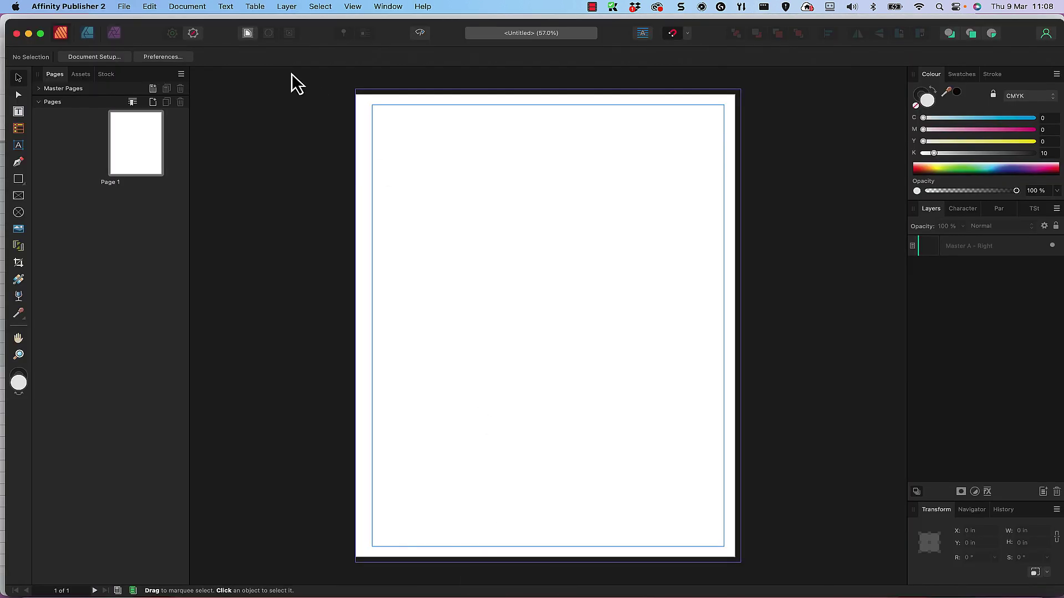
- Draw a two-column table about 4 in wide with a narrow first column, stretched down the page
left_click(19, 129)
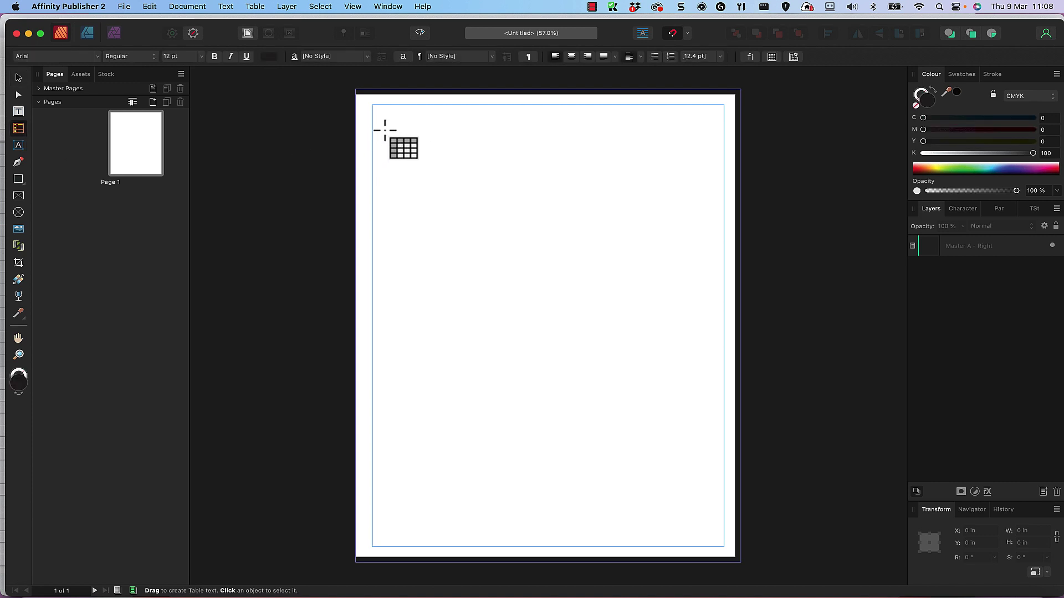
left_click_drag(384, 132, 499, 284)
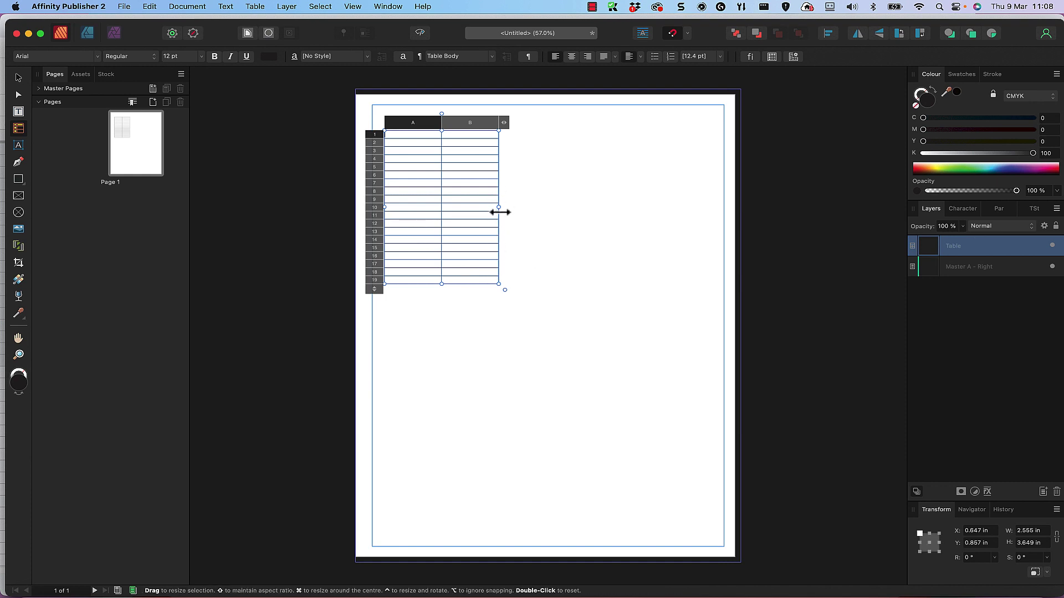
left_click_drag(501, 210, 563, 208)
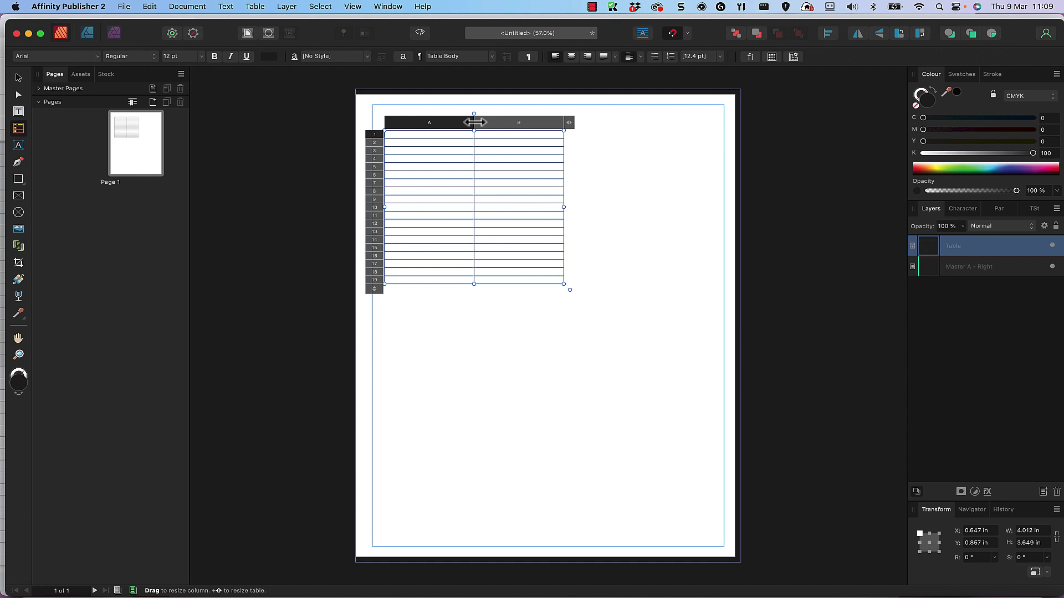
left_click_drag(453, 122, 416, 121)
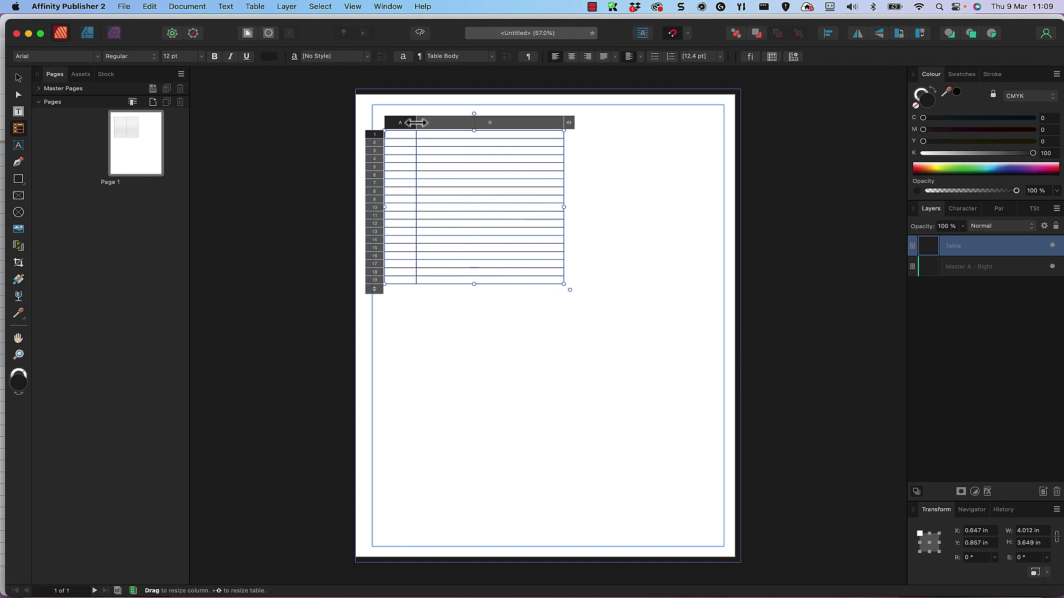
left_click_drag(474, 283, 472, 545)
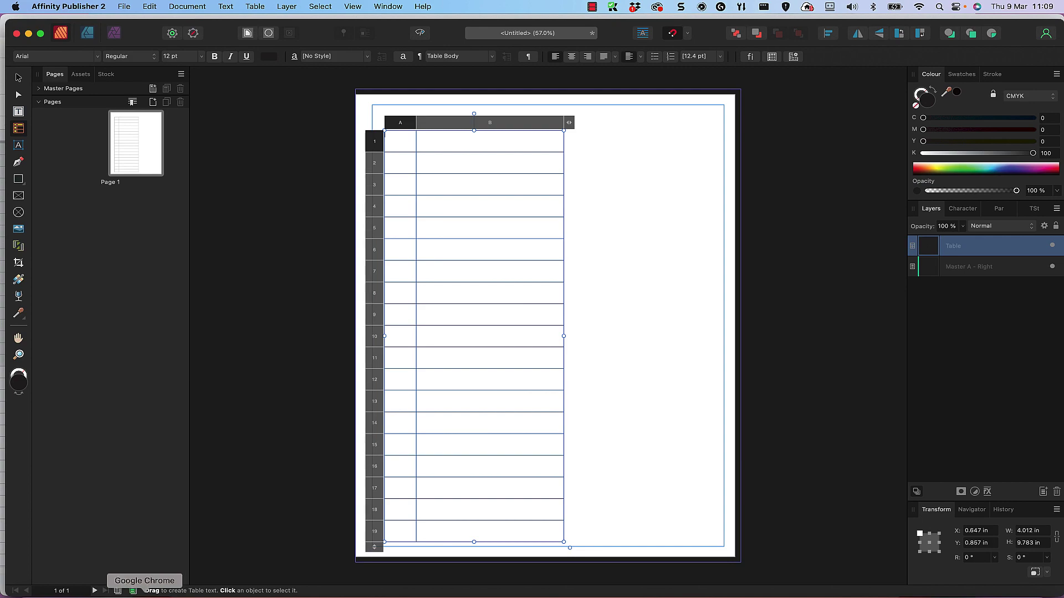
left_click(144, 593)
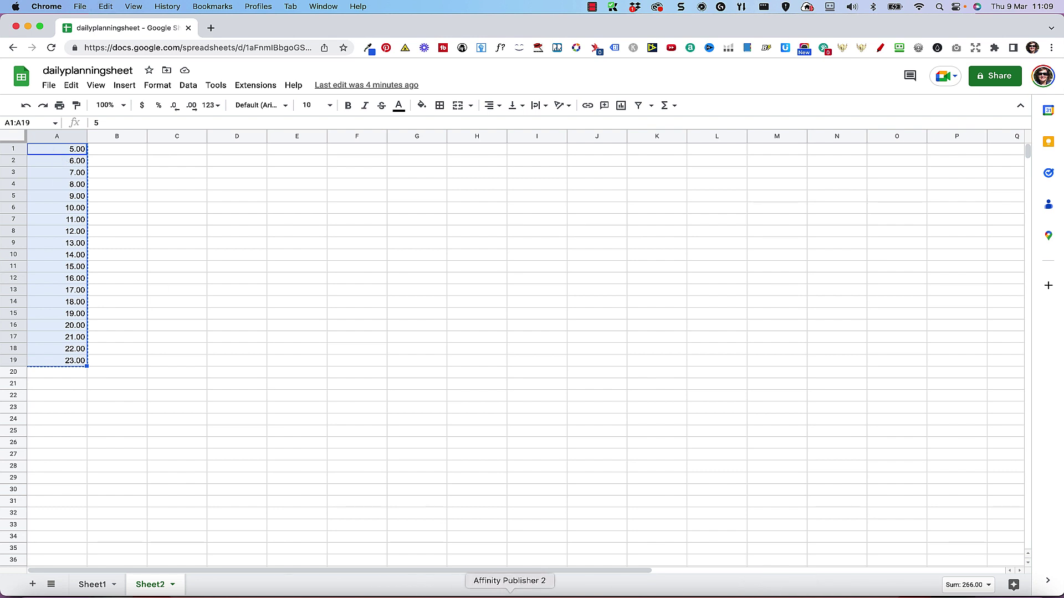
- Switch back from Chrome to Affinity Publisher 2 and its table page
left_click(509, 594)
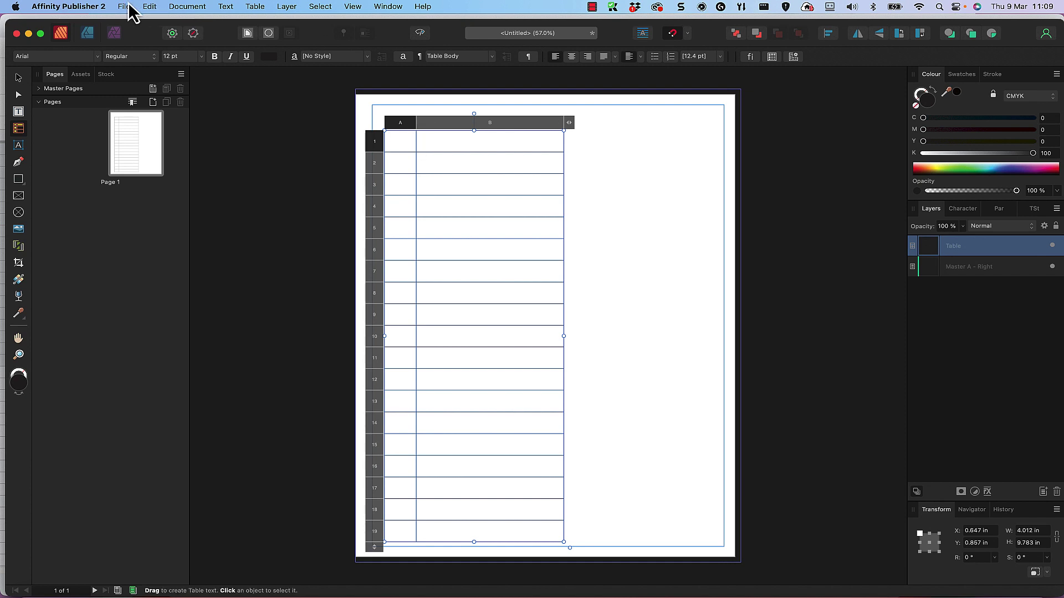
- Paste the hours 5.00–23.00 down column A, after undoing a paste that crammed cell A1
right_click(397, 142)
left_click(441, 171)
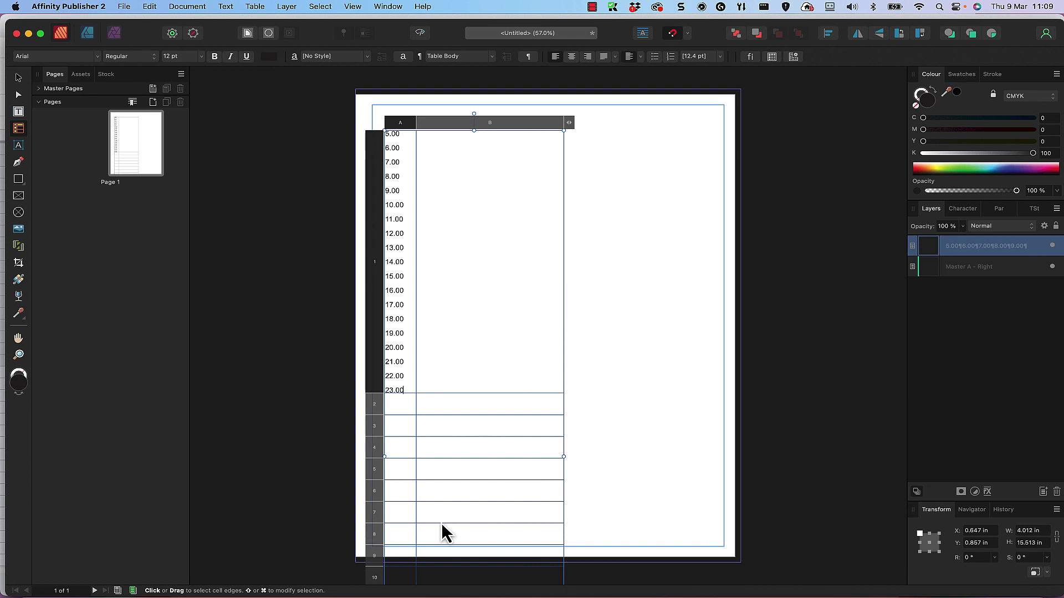
key("super+z")
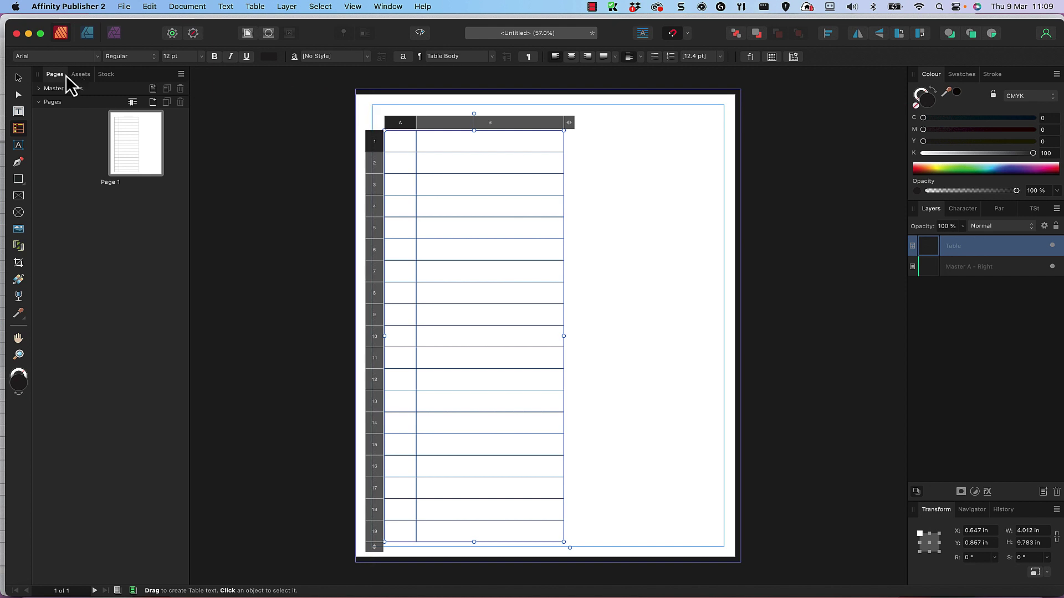
left_click(19, 77)
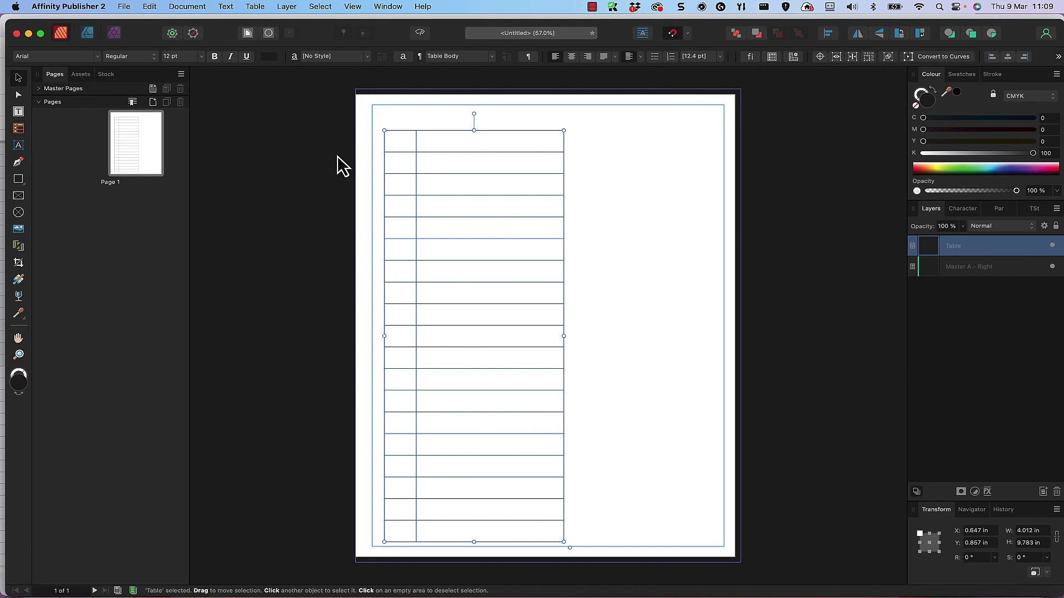
right_click(400, 143)
left_click(433, 175)
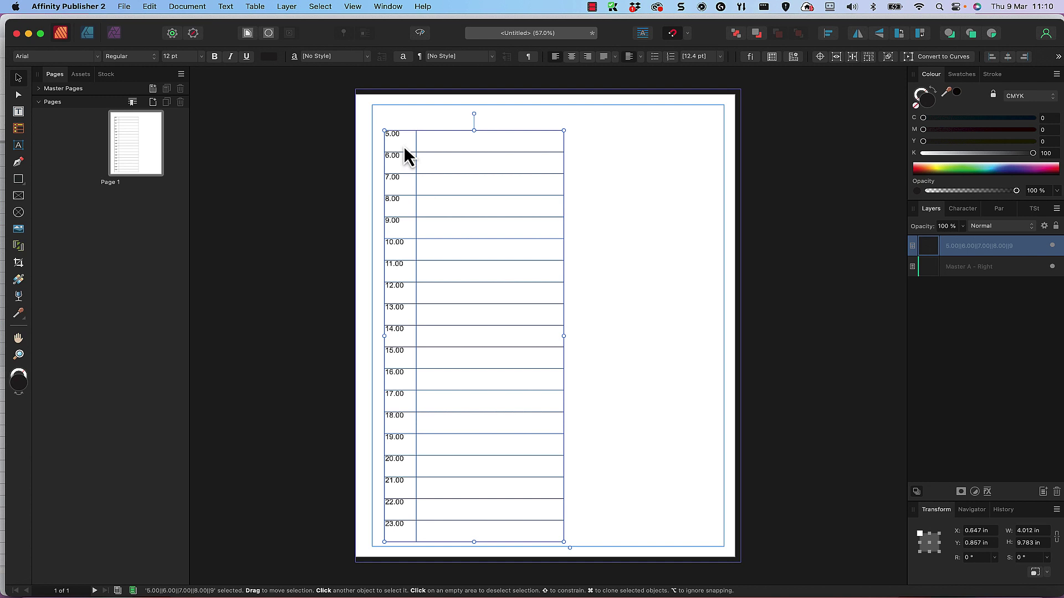
- Select the first-column hour cells and centre them vertically and horizontally
double_click(427, 529)
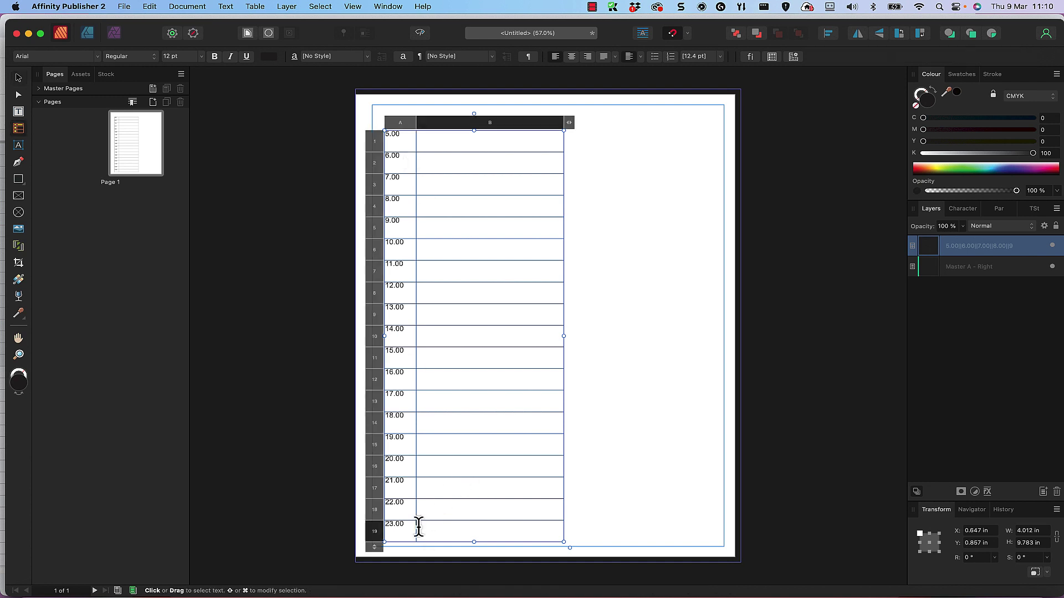
left_click_drag(406, 527, 393, 152)
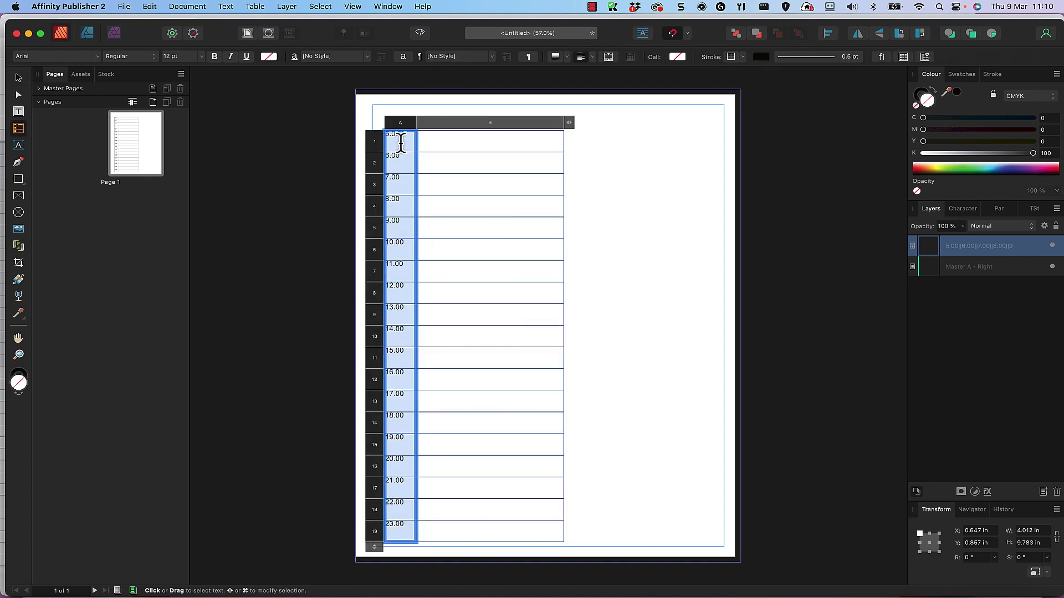
left_click(591, 56)
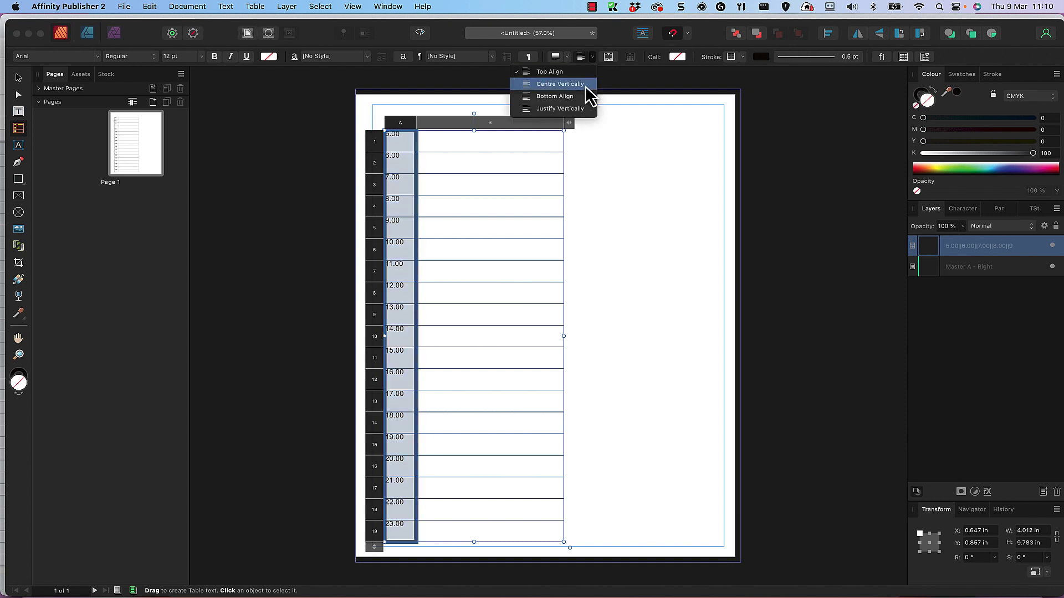
left_click(586, 83)
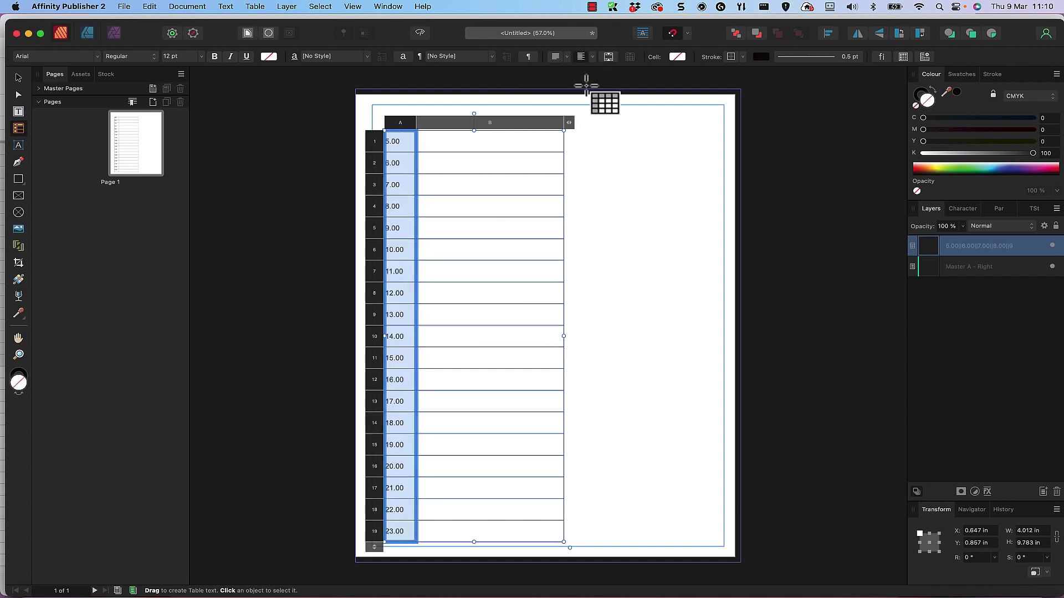
left_click(569, 60)
left_click(558, 88)
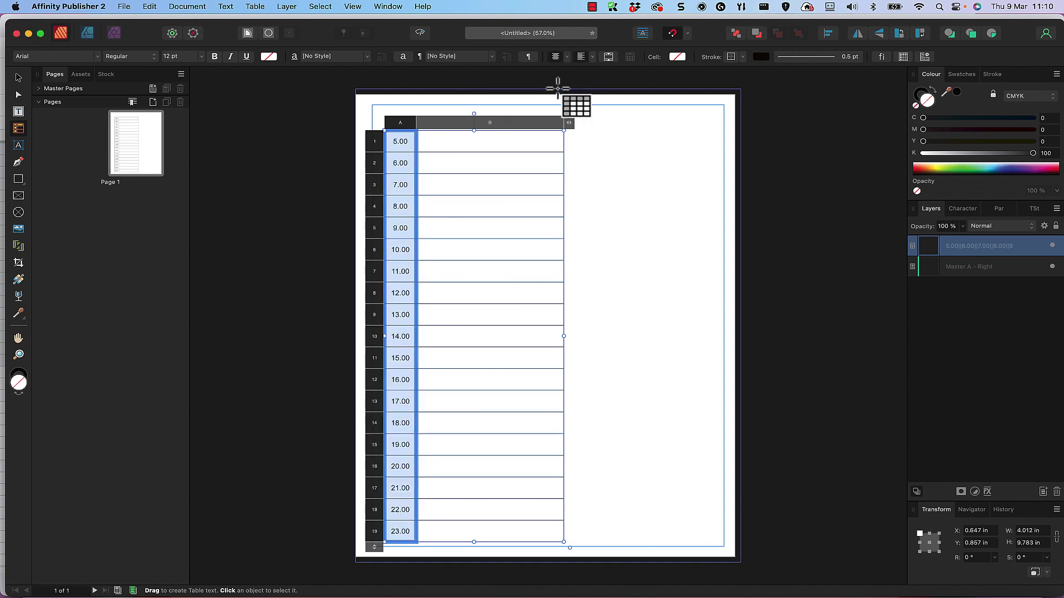
- Set the hour labels to 14 pt bold Copperplate
left_click(201, 56)
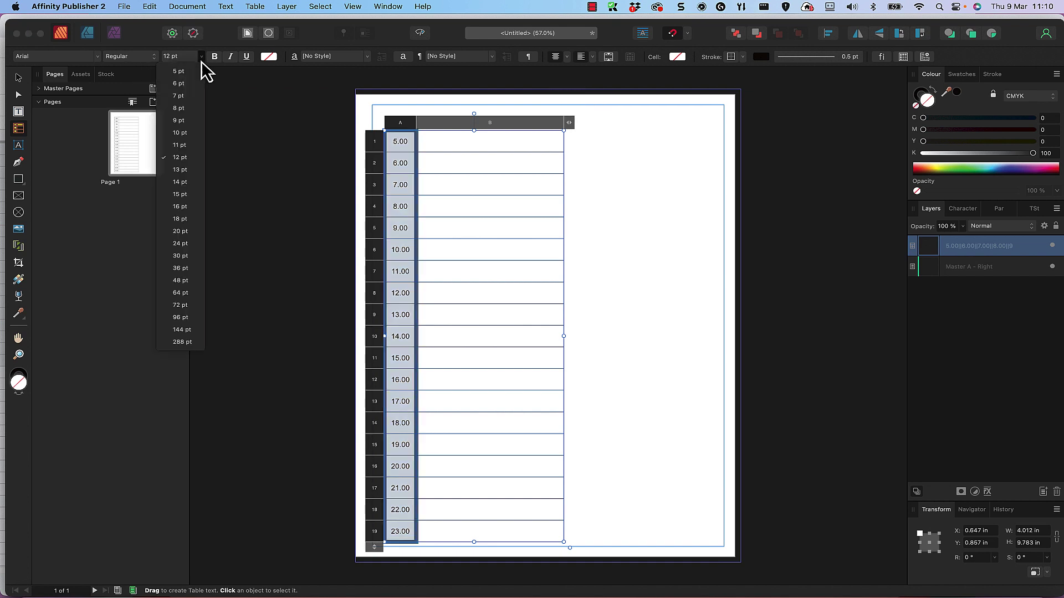
left_click(181, 182)
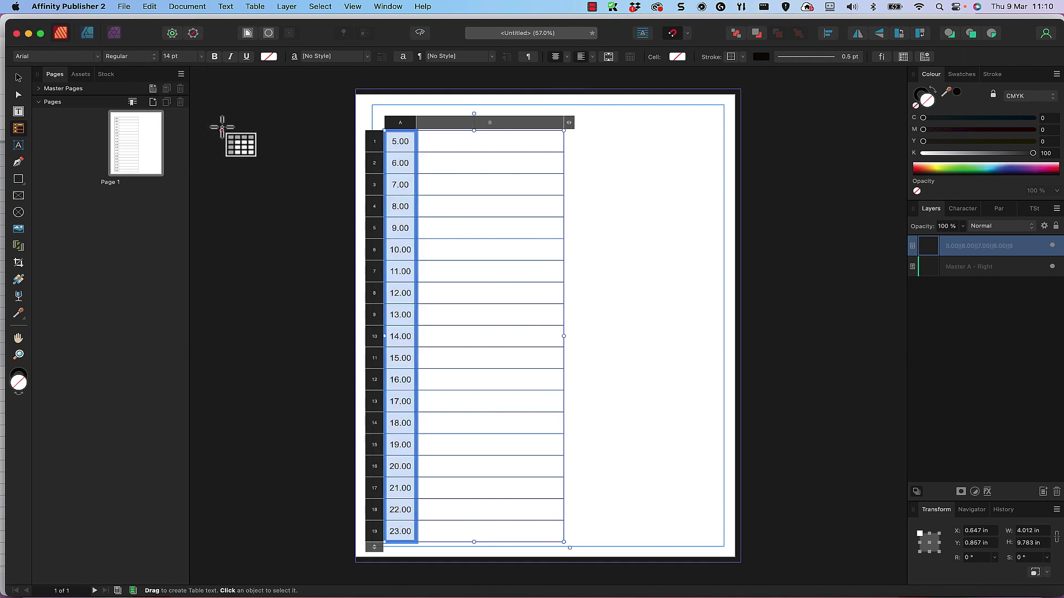
left_click(99, 59)
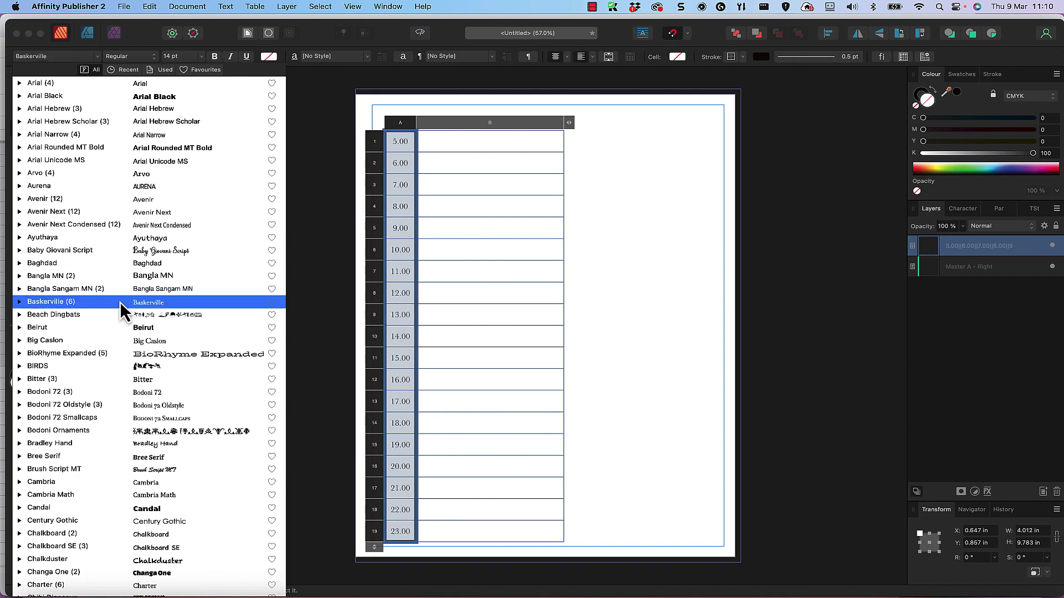
scroll(120, 302, "down", 5)
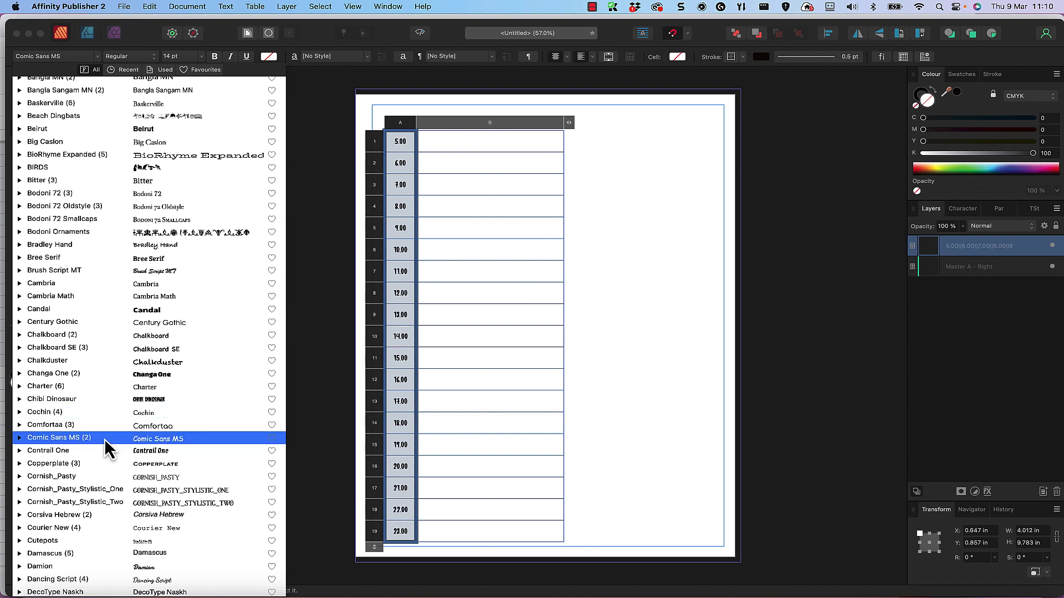
left_click(119, 464)
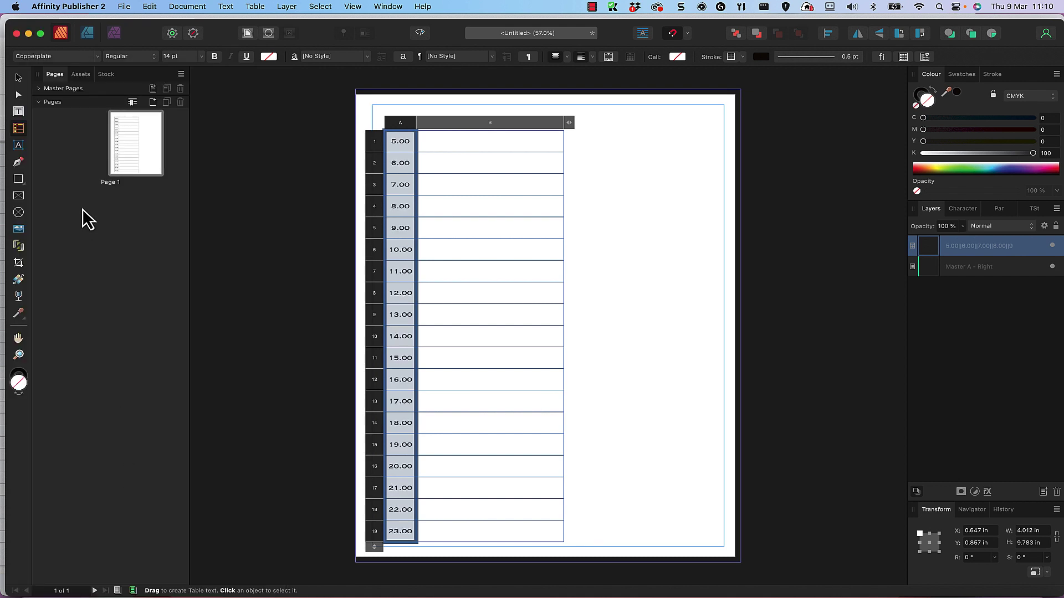
left_click(216, 57)
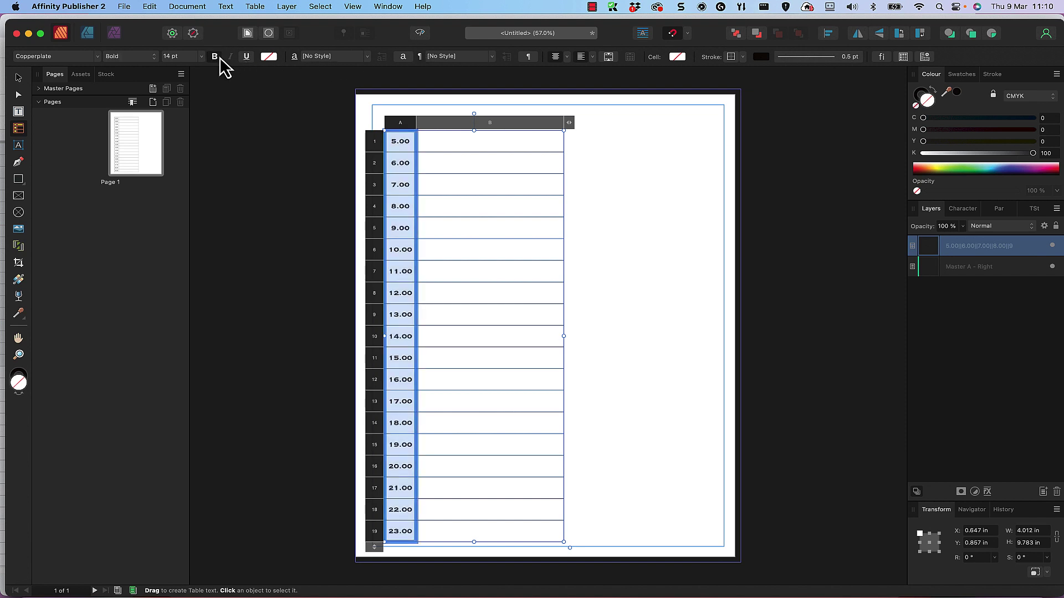
left_click(616, 183)
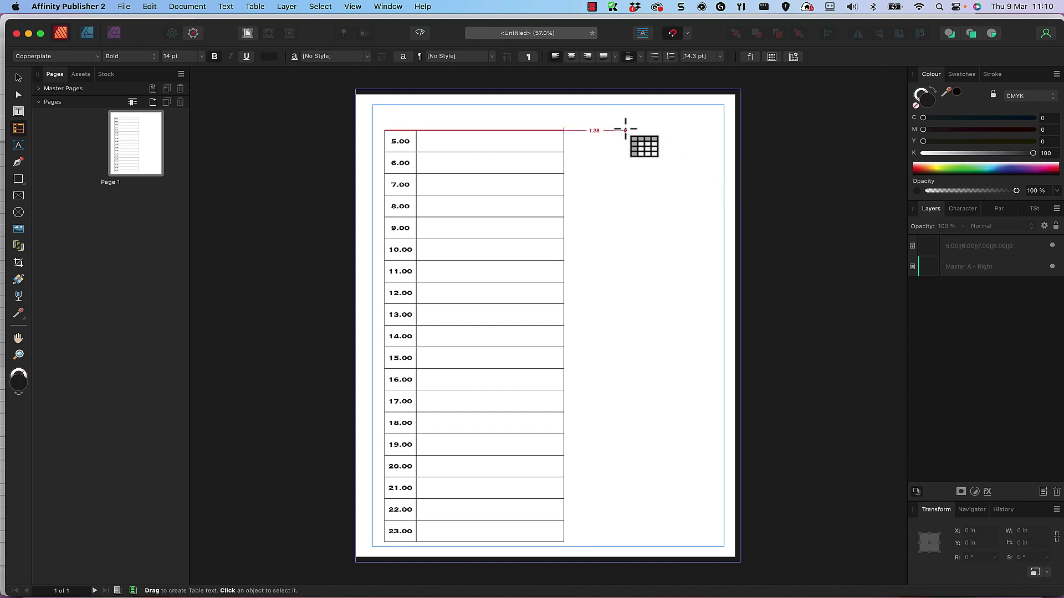
- Draw a light grey rectangle in the lower right, extending its top up to the 15.00 row
left_click(19, 179)
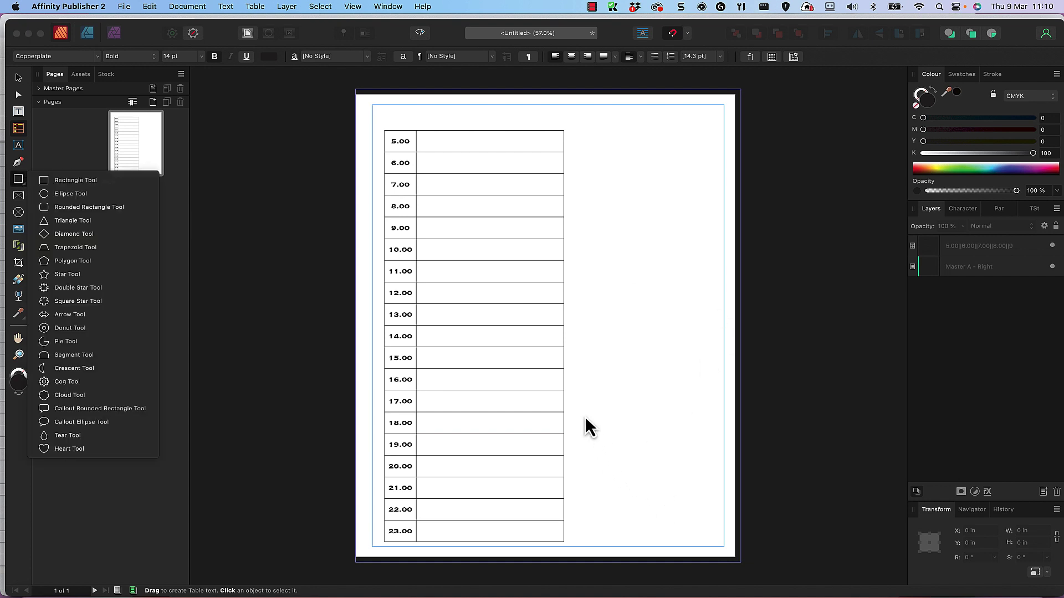
left_click(77, 181)
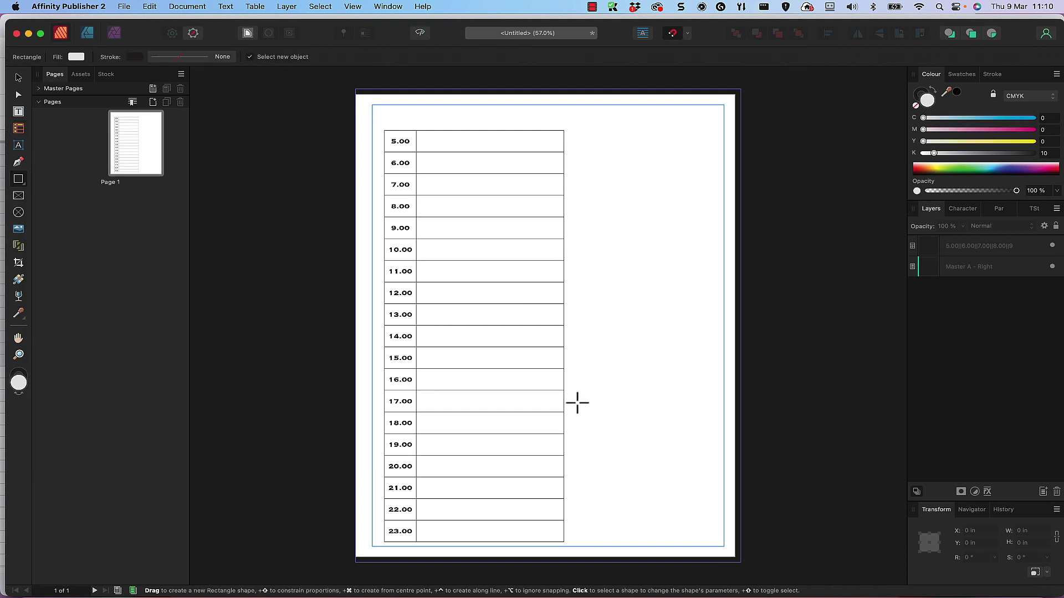
left_click_drag(577, 403, 717, 537)
left_click_drag(577, 403, 574, 399)
left_click_drag(645, 399, 645, 355)
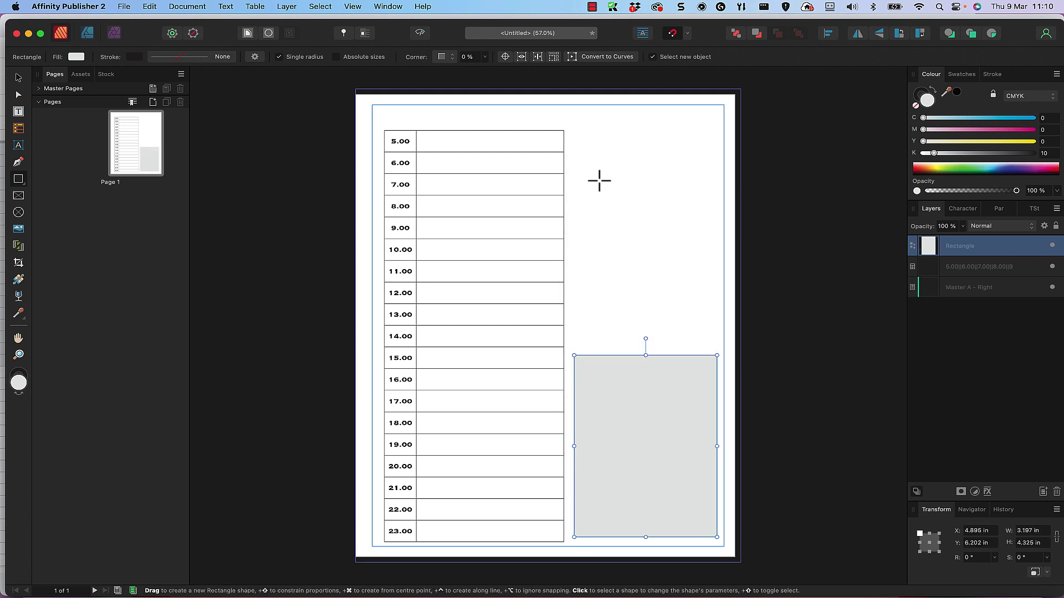
left_click(18, 128)
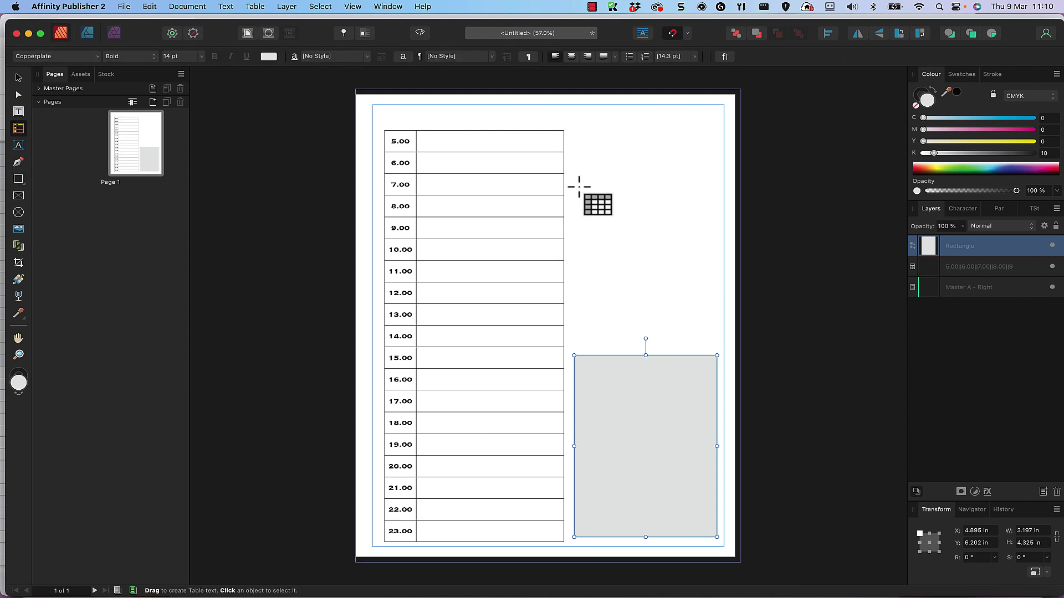
- Draw a new table right of the schedule, widened to match the grey rectangle
left_click_drag(574, 185, 615, 299)
left_click_drag(614, 242, 717, 242)
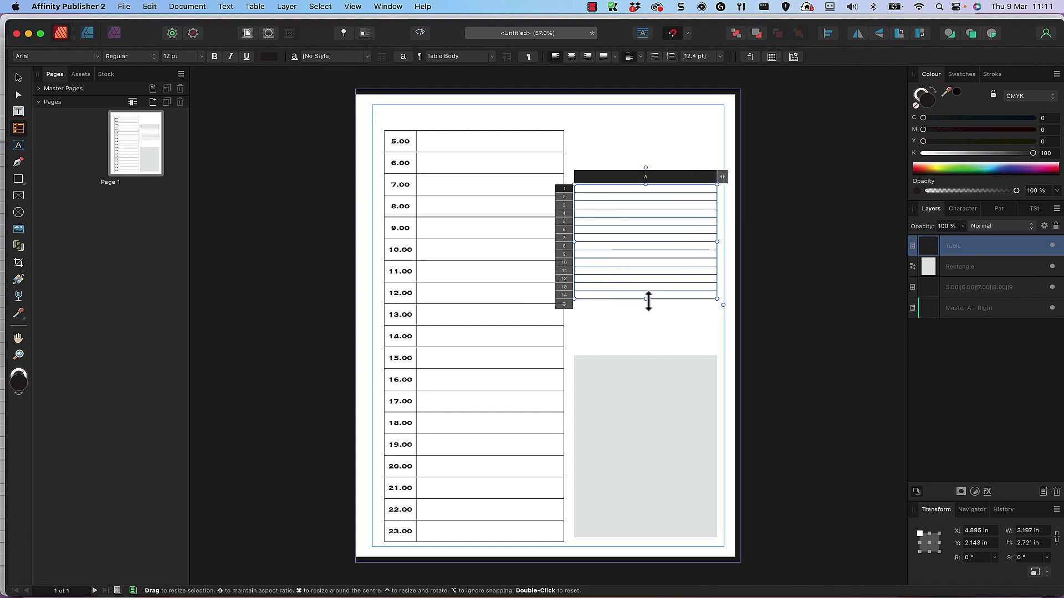
left_click_drag(647, 301, 644, 348)
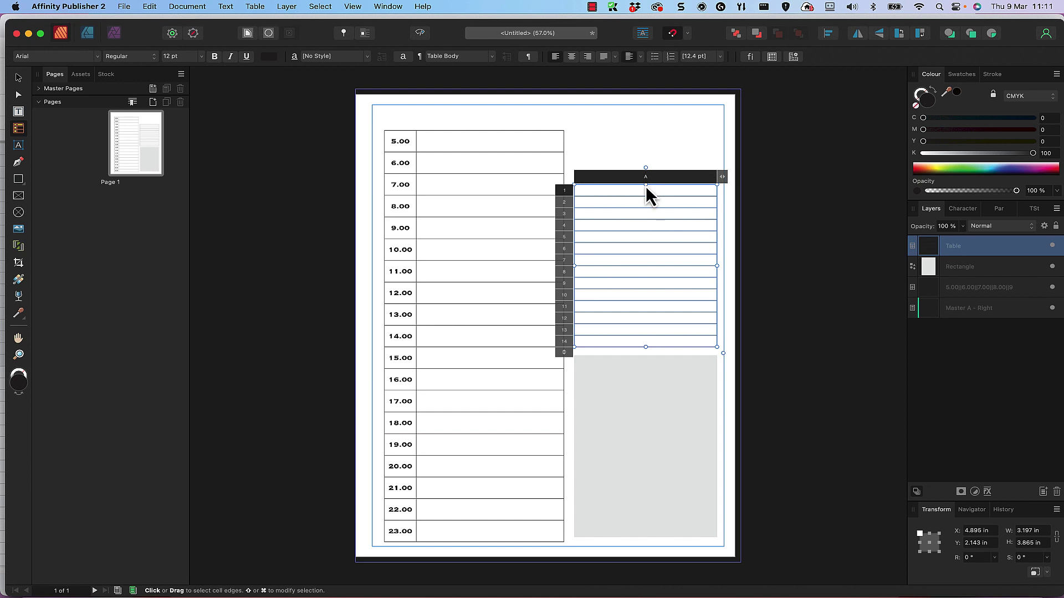
left_click_drag(646, 184, 643, 153)
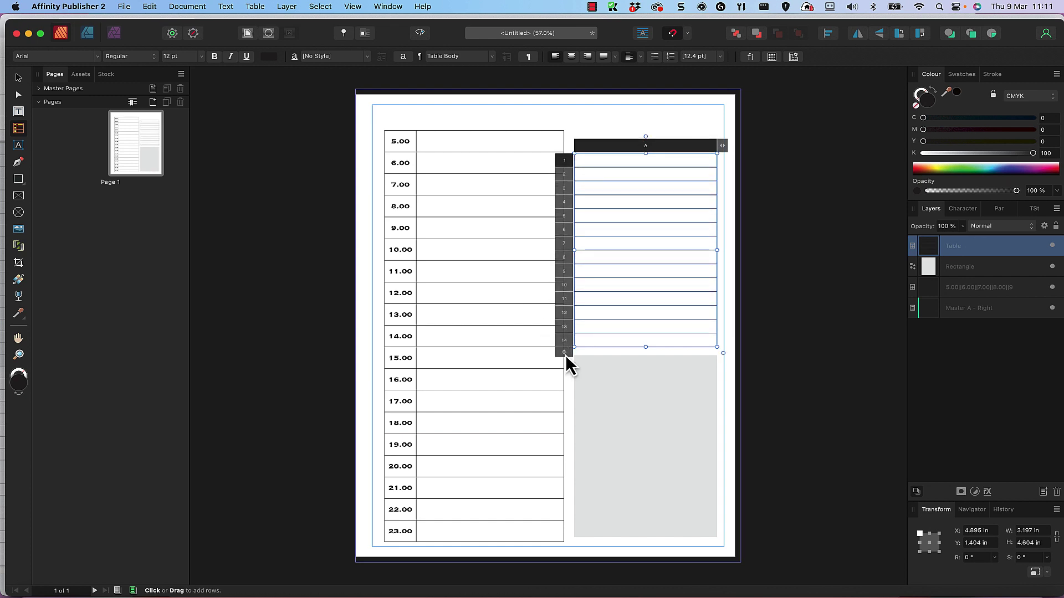
- Reduce the new table to 10 rows and stretch it down toward the grey rectangle
left_click_drag(565, 355, 608, 367)
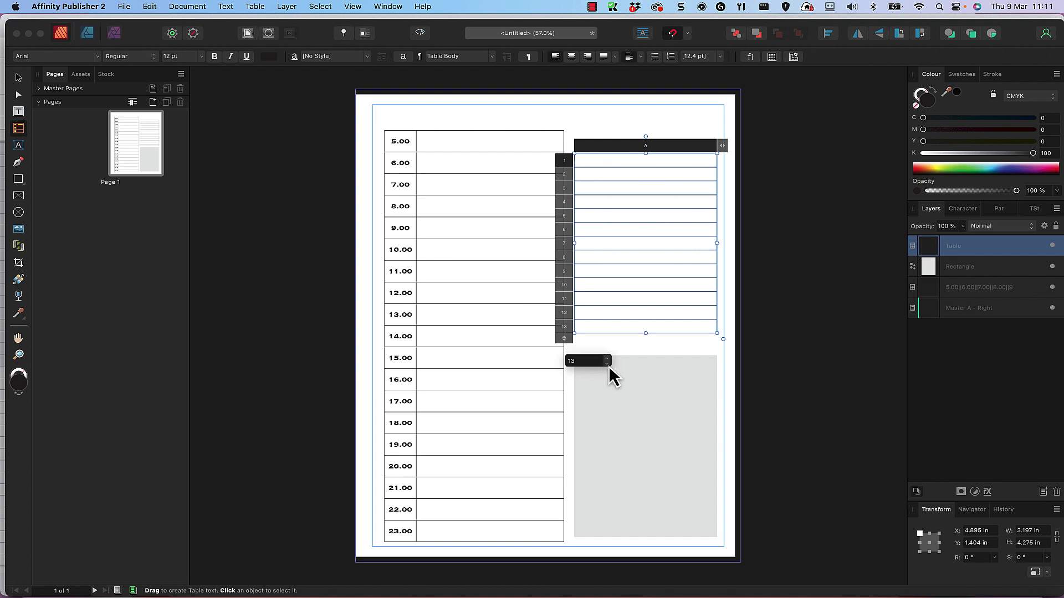
left_click(608, 366)
left_click(607, 365)
left_click(607, 365)
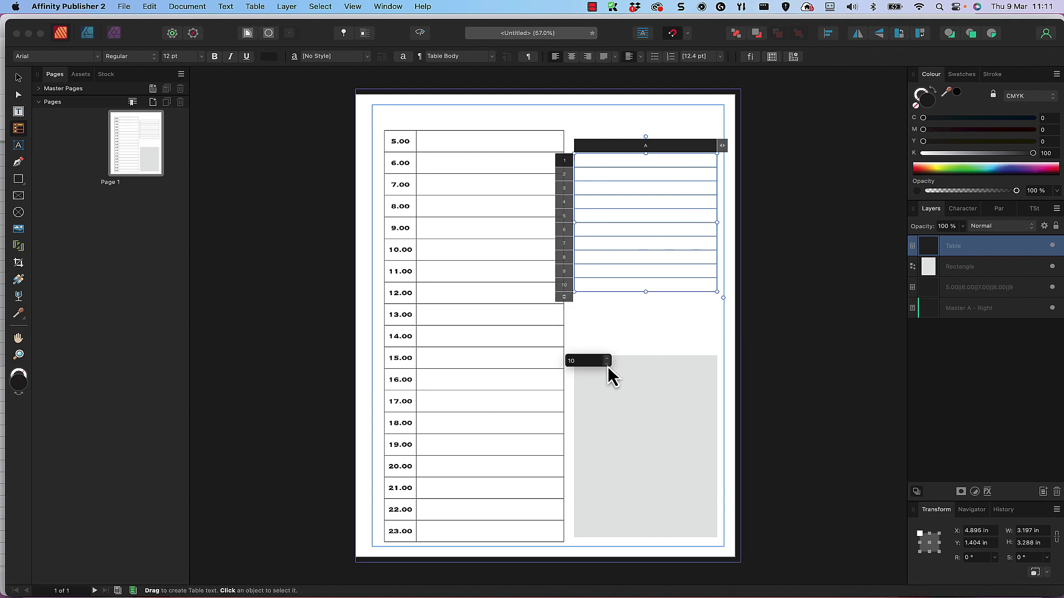
left_click(647, 291)
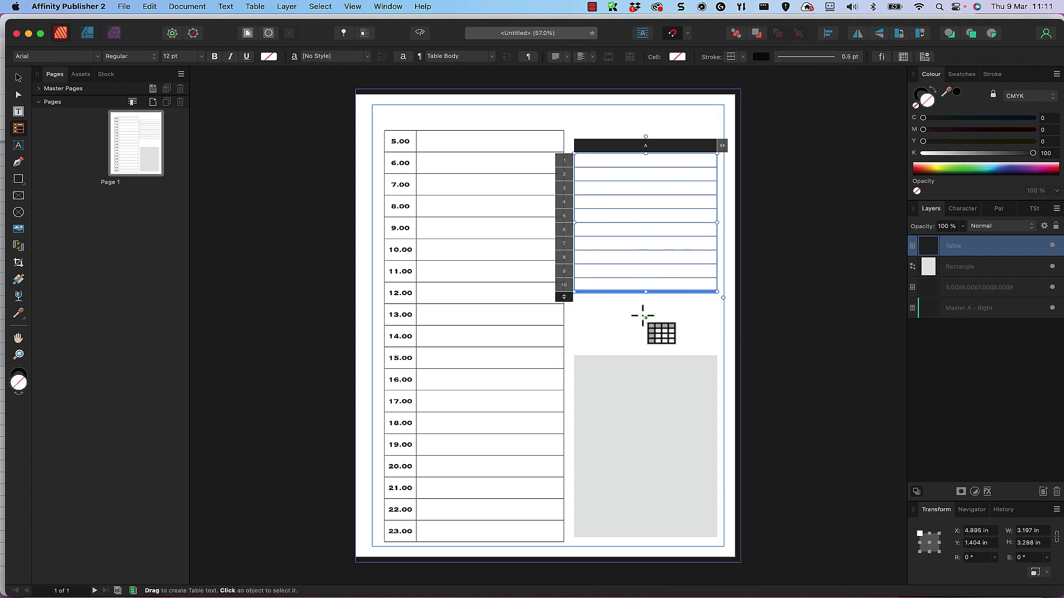
left_click(633, 287)
left_click_drag(646, 299, 646, 343)
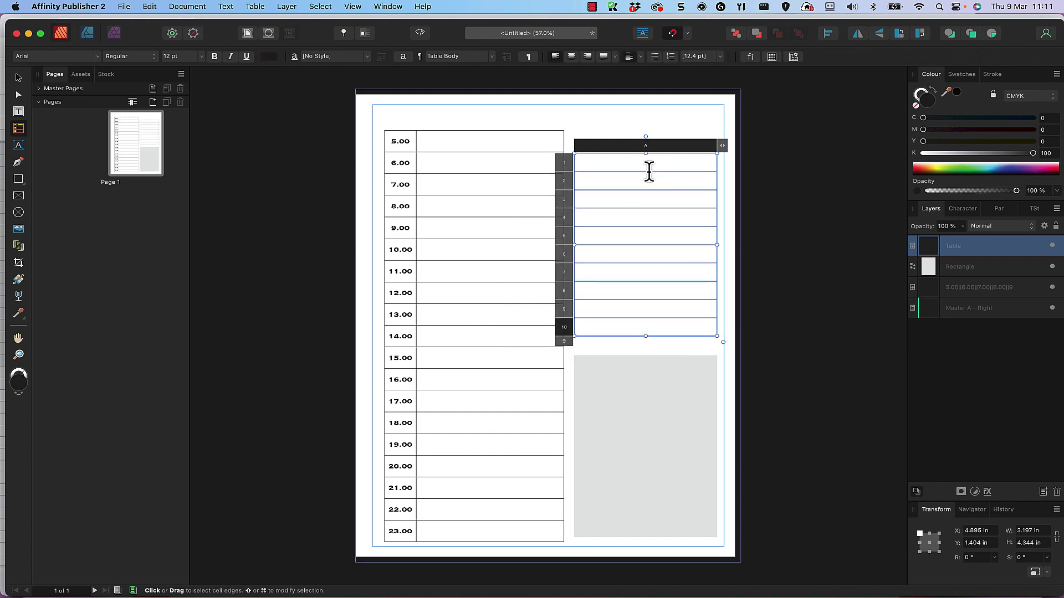
left_click(646, 336)
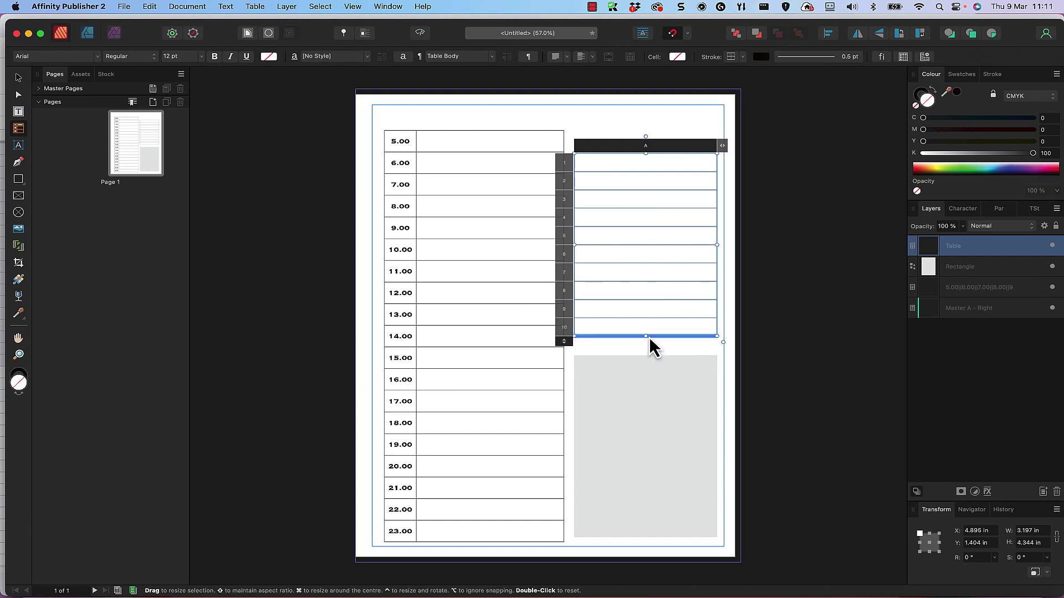
left_click_drag(645, 336, 646, 345)
left_click(576, 112)
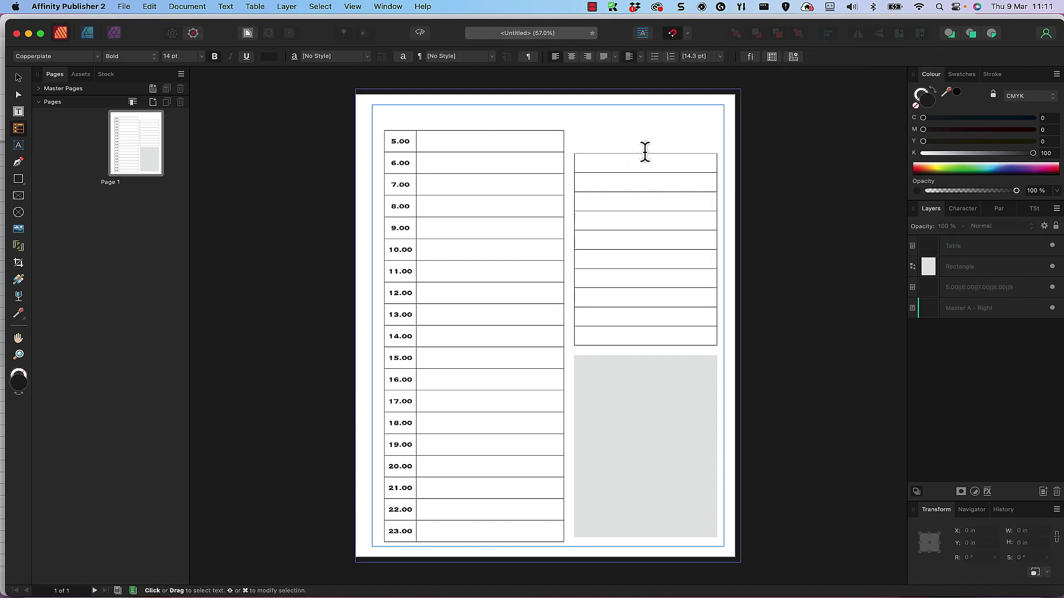
- Move the table up the page, add an 11th row, and select the grey rectangle
left_click(668, 157)
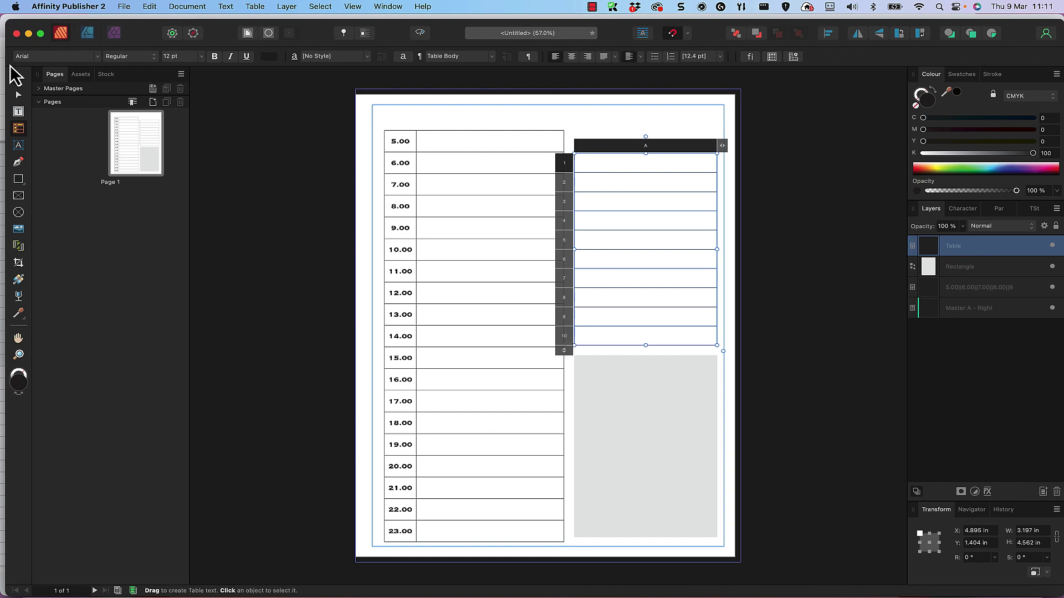
left_click_drag(657, 265, 648, 228)
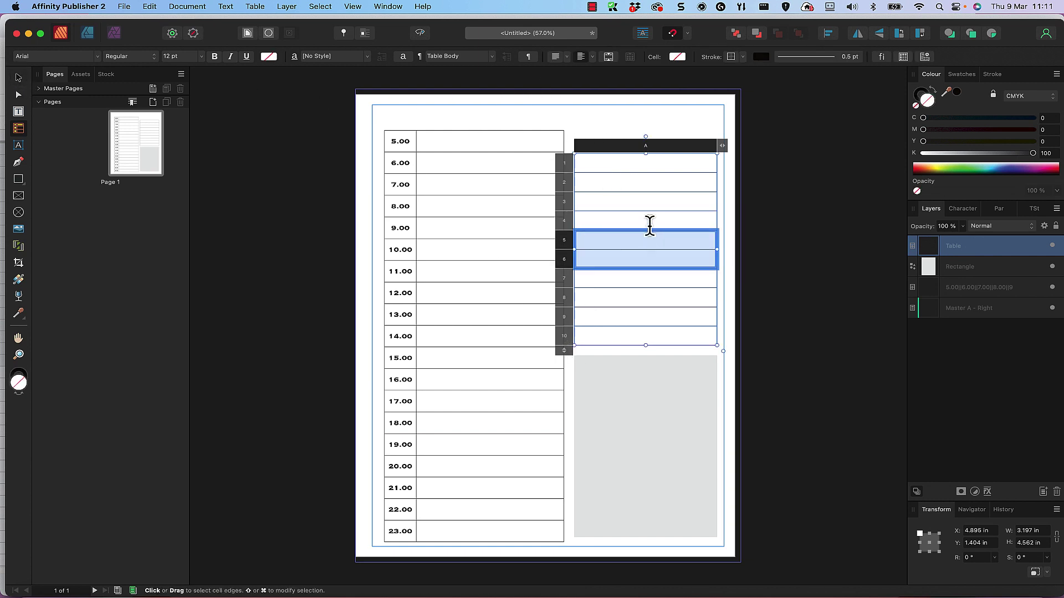
left_click(646, 183)
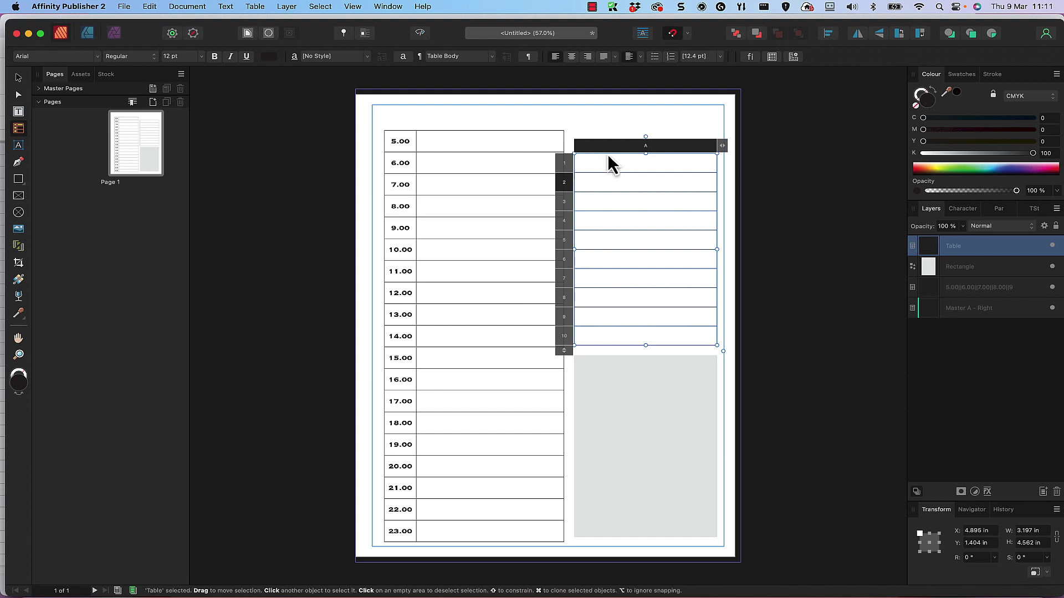
left_click_drag(610, 153, 608, 135)
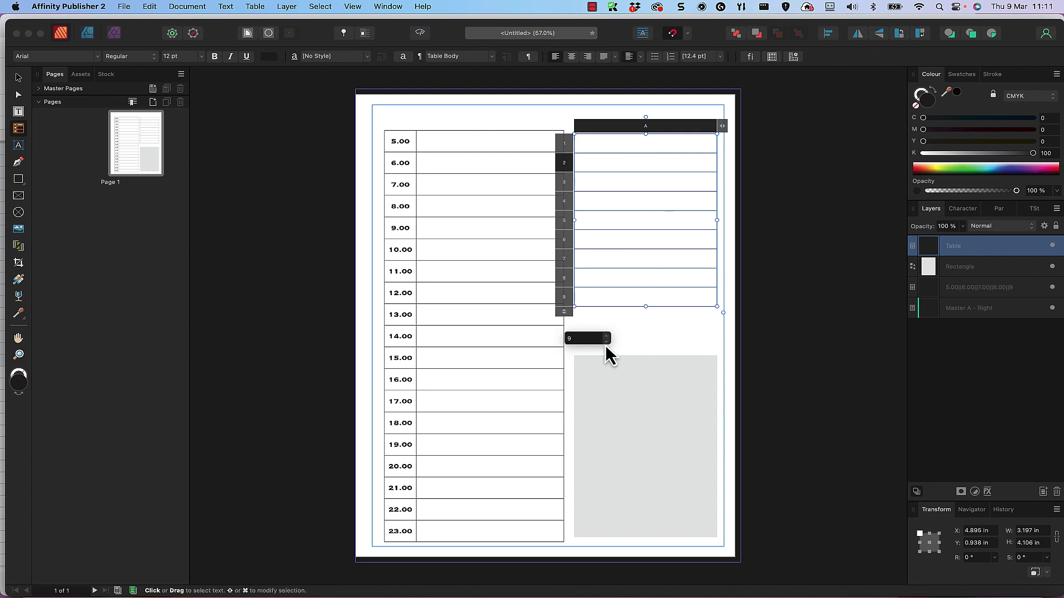
left_click(606, 336)
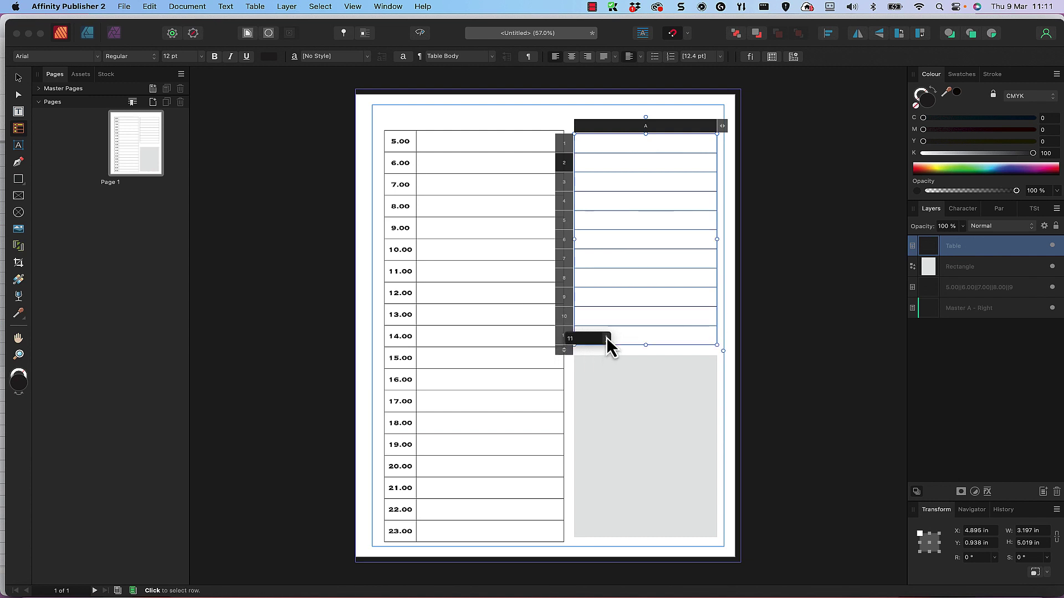
left_click(663, 381)
left_click_drag(646, 395, 646, 363)
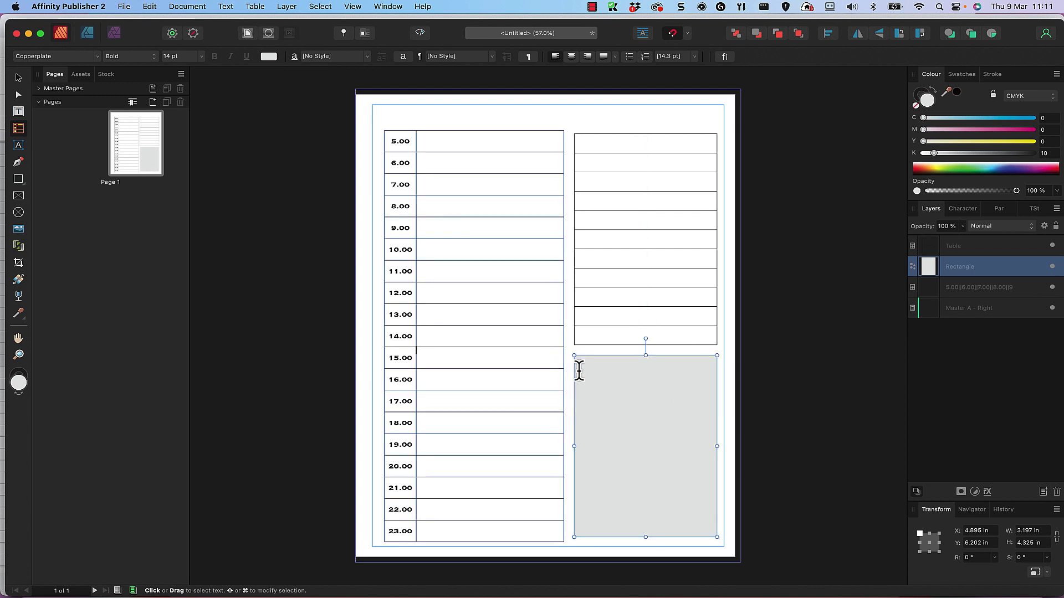
left_click(18, 79)
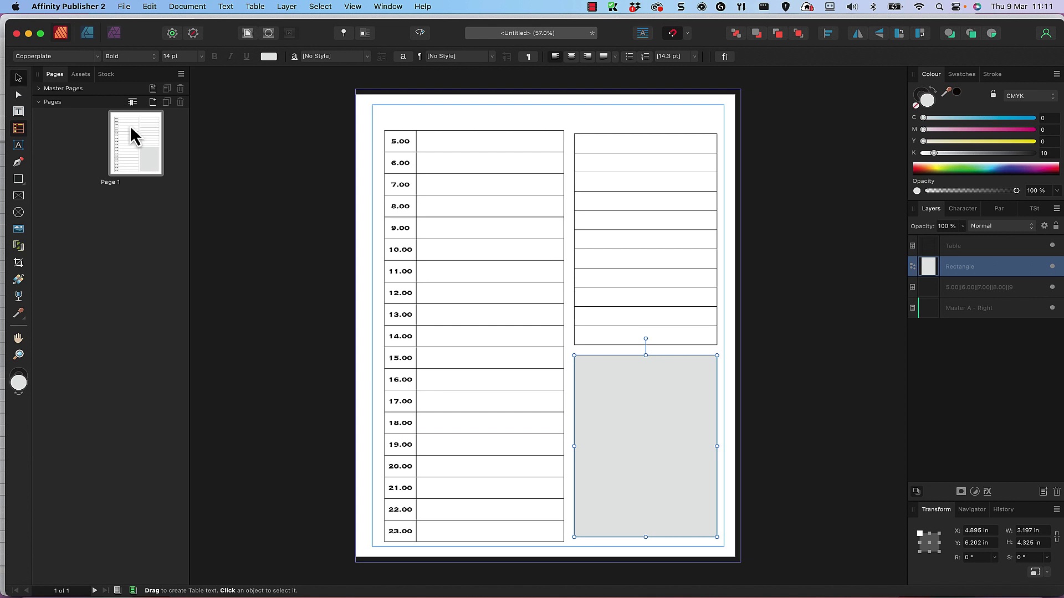
- Lower the rectangle's top edge and add a 'Notes' heading frame above it
left_click_drag(647, 357, 647, 369)
left_click(19, 112)
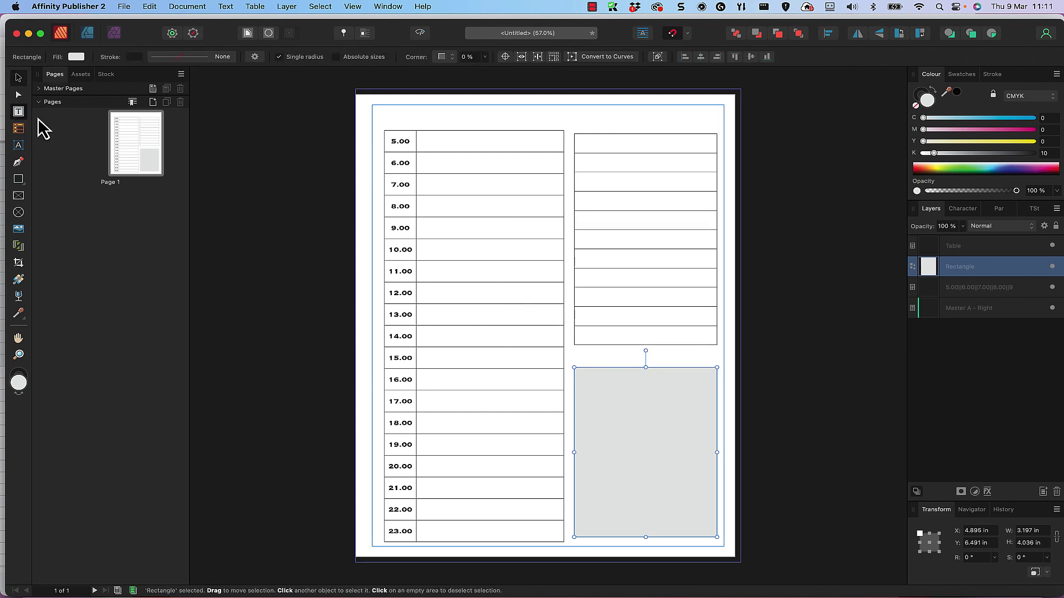
left_click_drag(574, 356, 662, 367)
type("Notes")
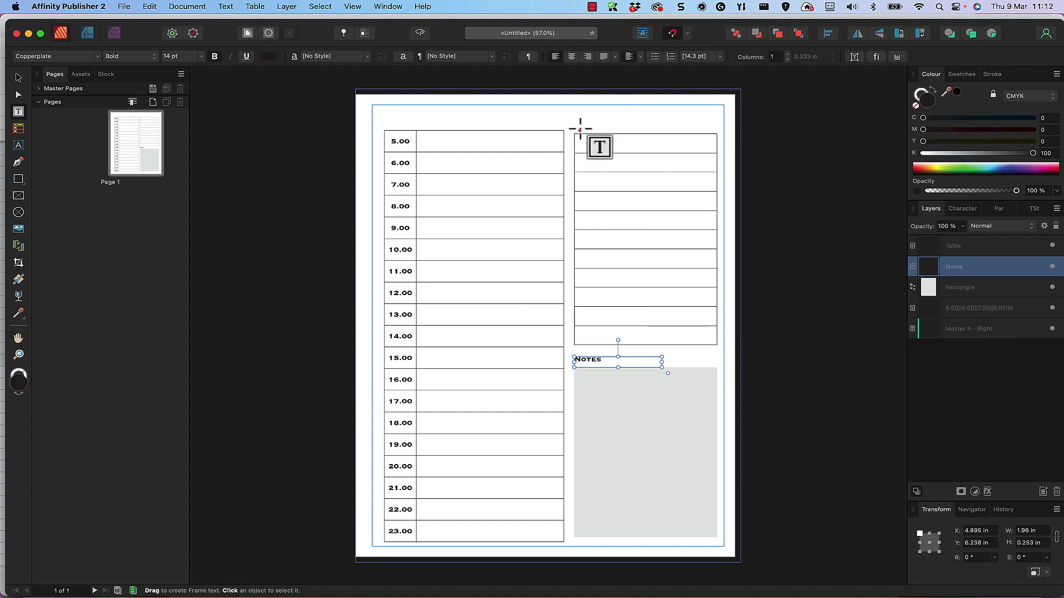
- Add 'To Do' and 'Schedule' heading frames above the right and left tables
left_click_drag(575, 124, 690, 128)
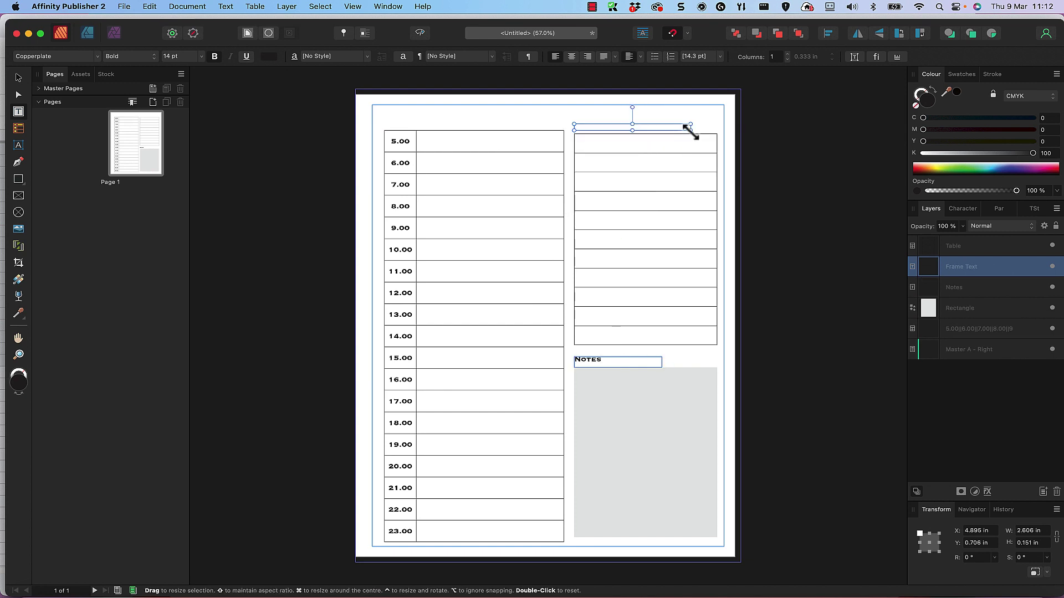
type("To Do")
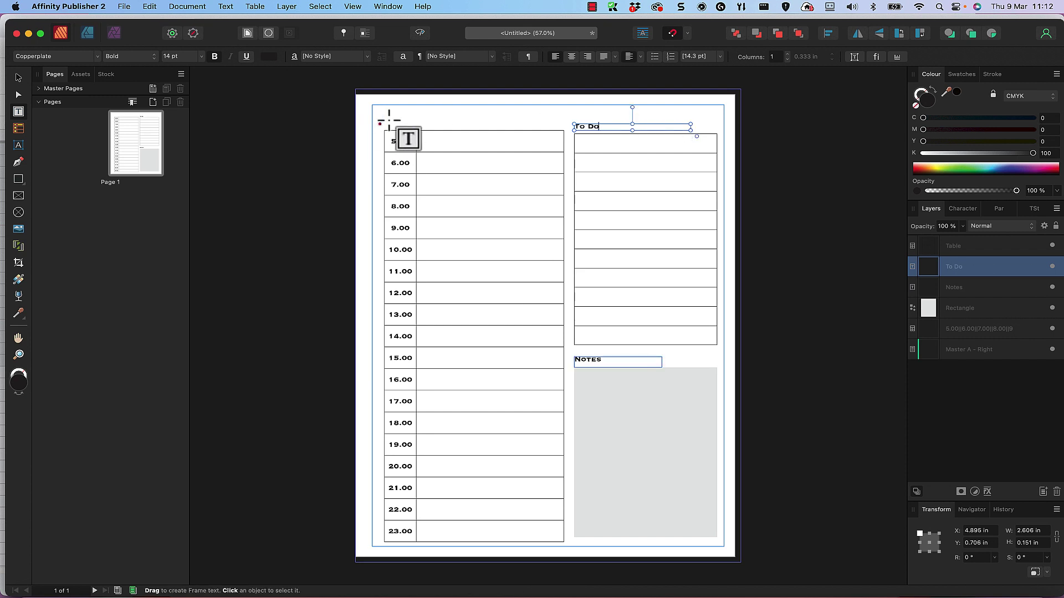
left_click_drag(384, 124, 528, 127)
type("Schedule")
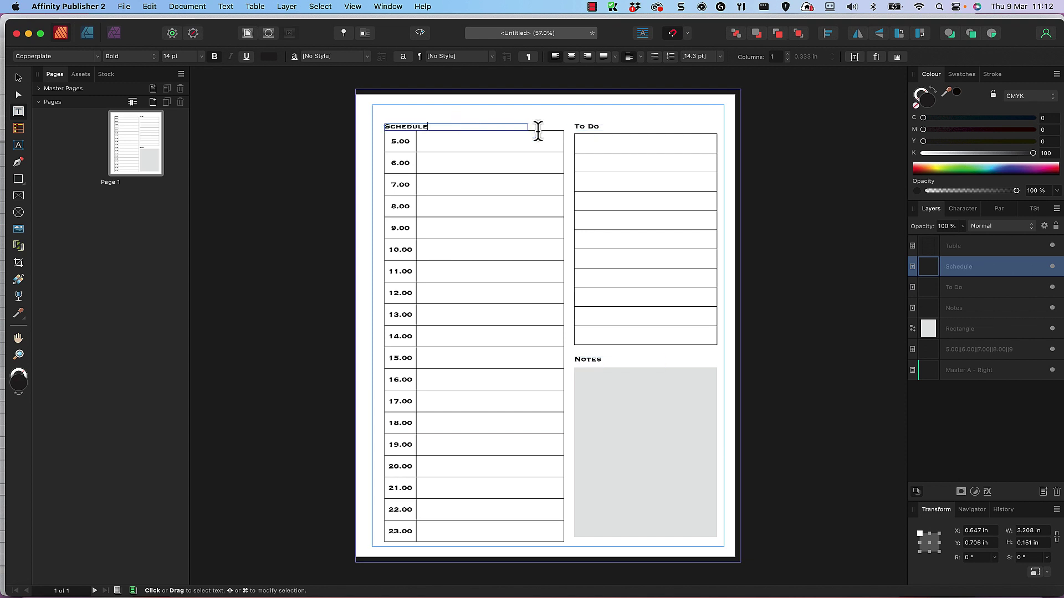
- Draw an empty text frame, about 5.3 × 0.46 in, spanning the top above both headings
left_click_drag(435, 126, 382, 127)
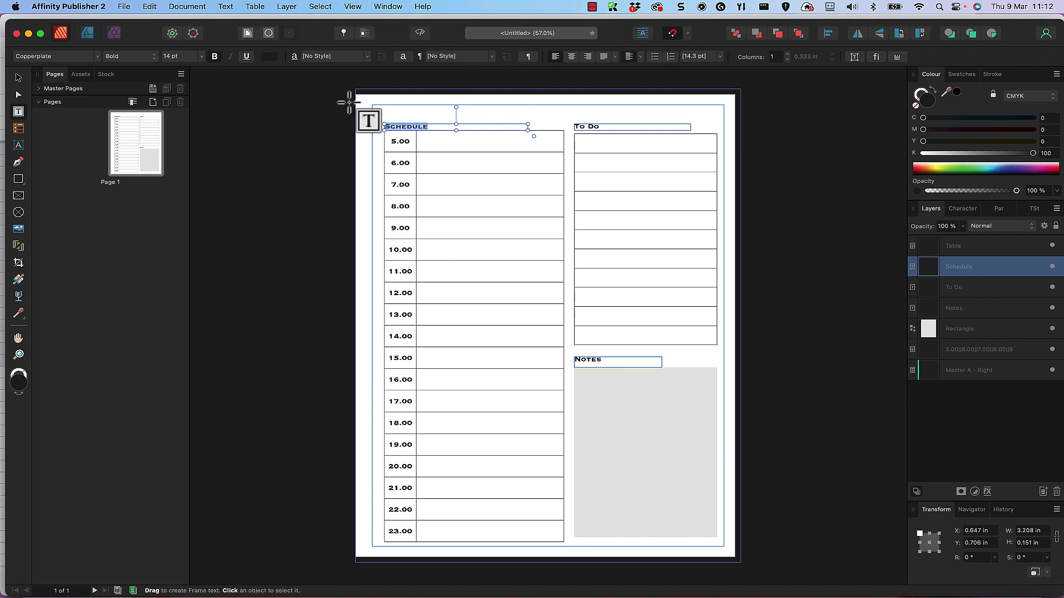
left_click(521, 101)
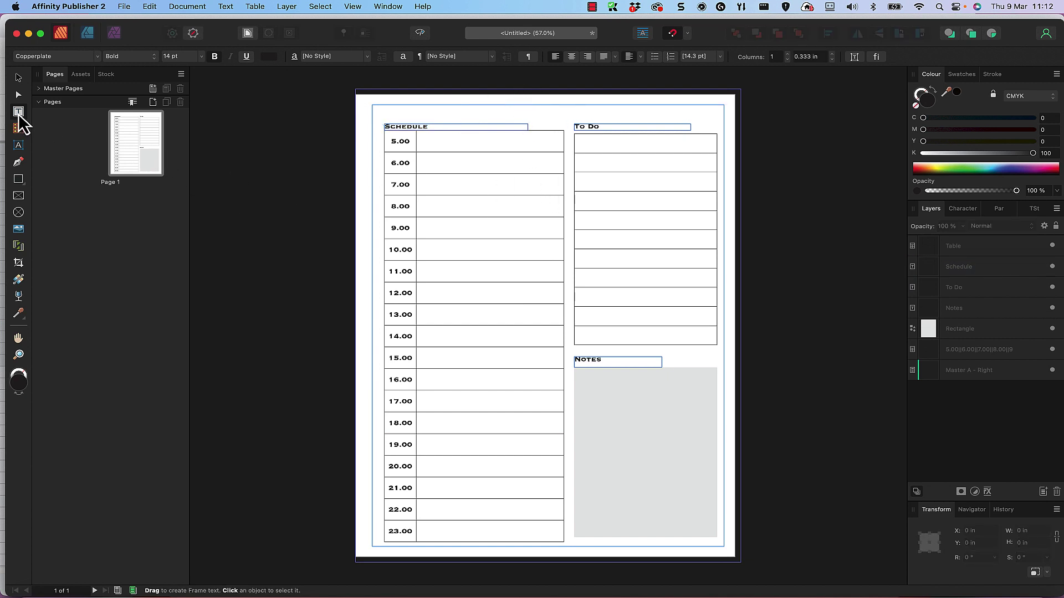
left_click_drag(384, 109, 622, 124)
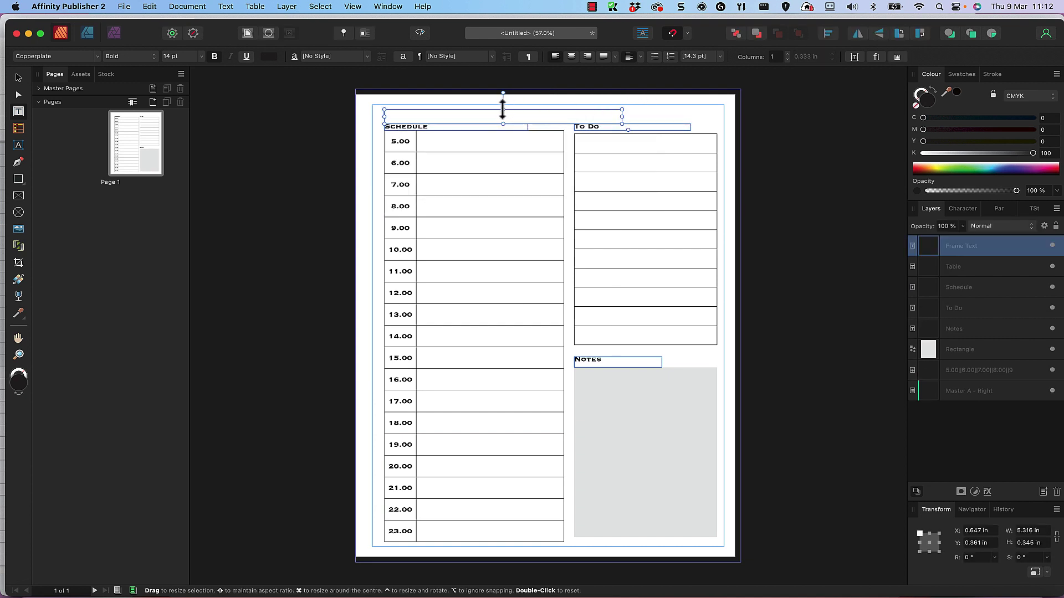
mouse_move(502, 110)
left_mouse_down()
mouse_move(503, 95)
mouse_move(502, 104)
left_mouse_up()
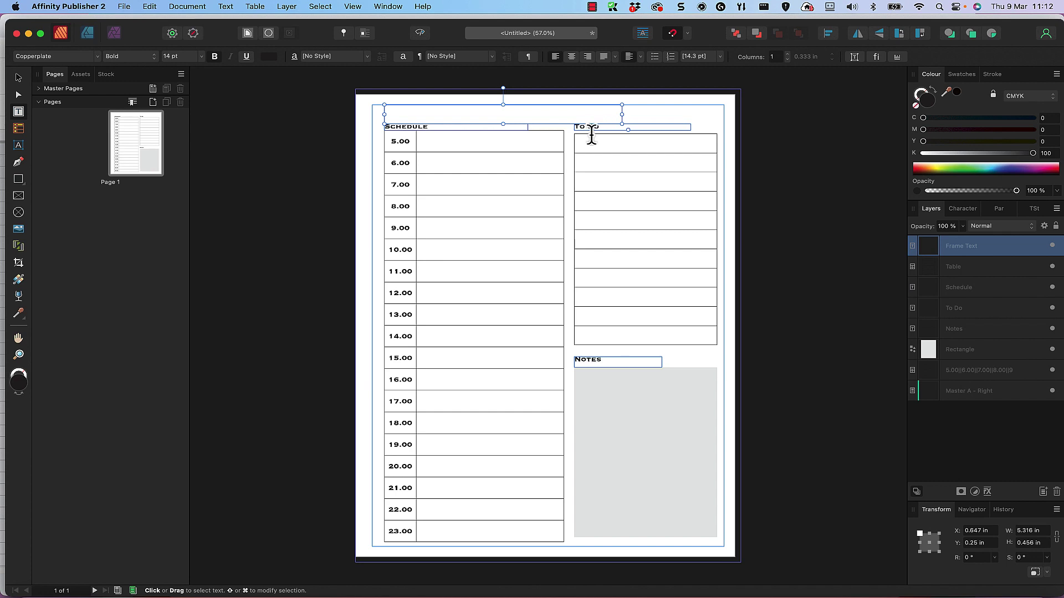
- Download Sheet1 of dailyplanningsheet as a CSV into Downloads
left_click(144, 594)
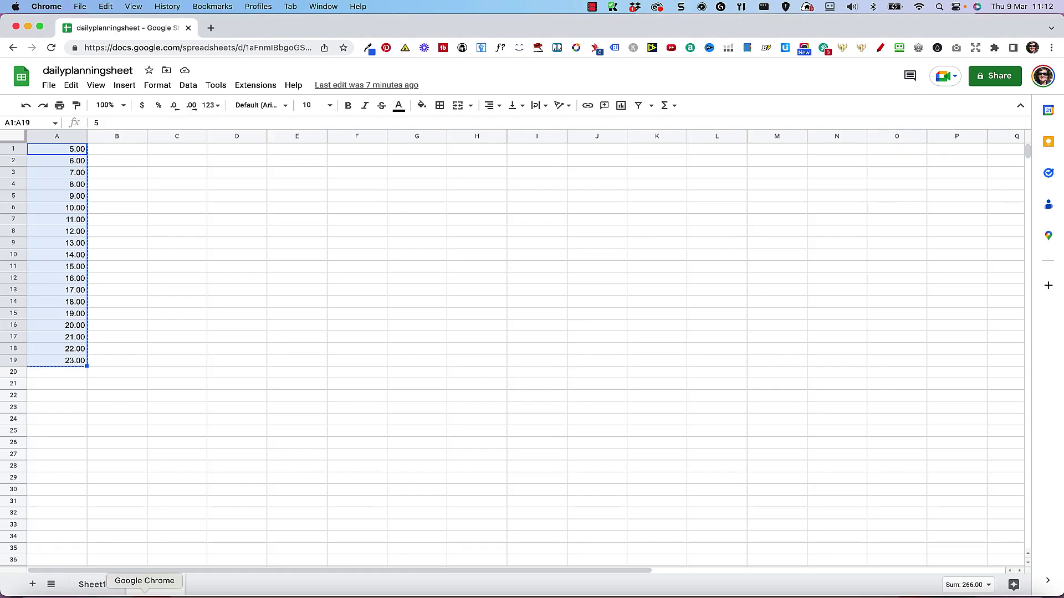
key("alt+Up")
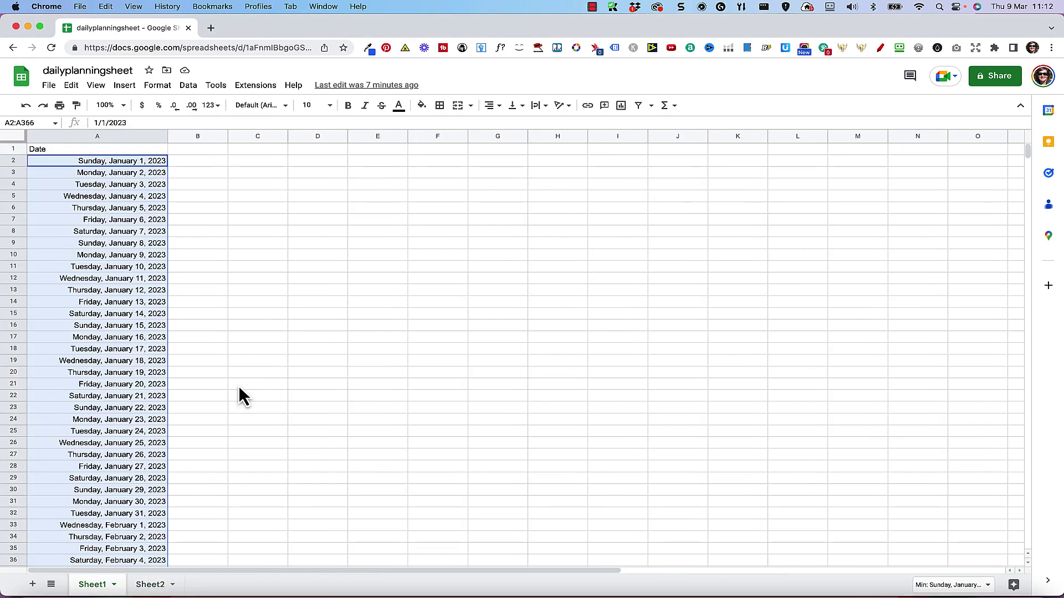
left_click(291, 361)
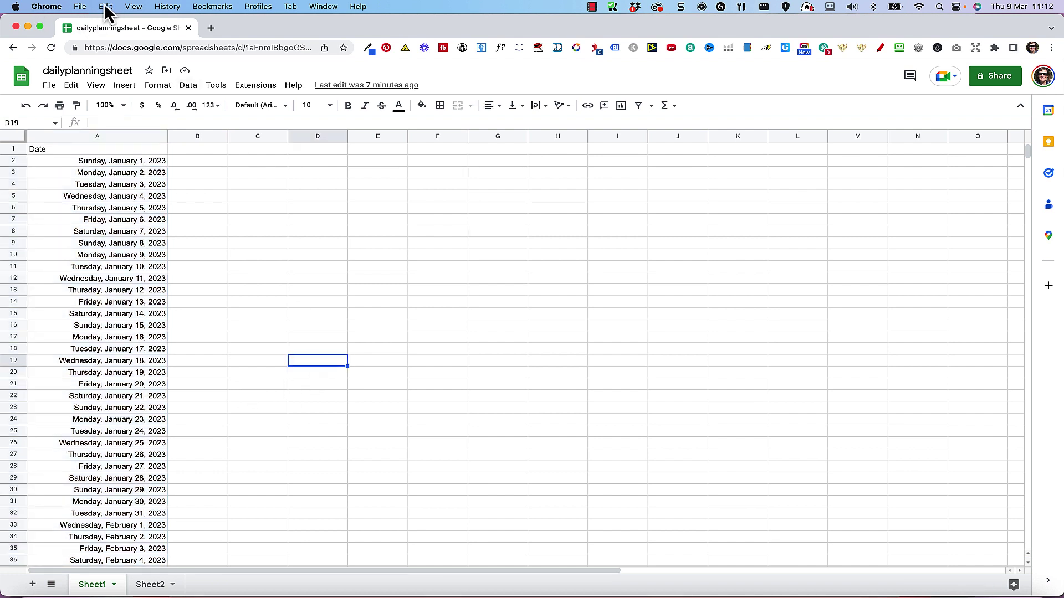
left_click(80, 7)
left_click(280, 239)
left_click(49, 85)
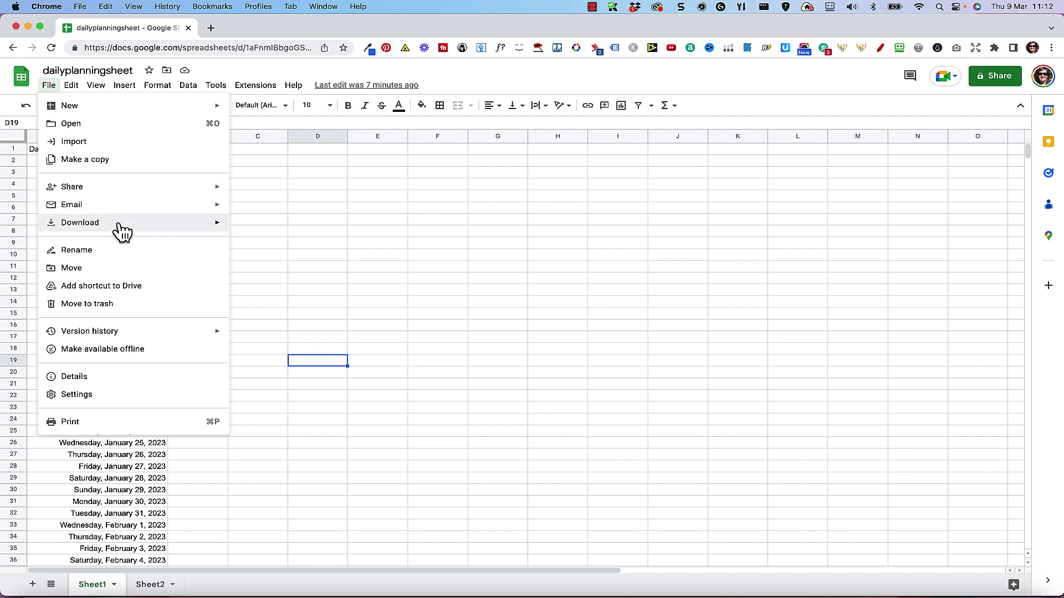
mouse_move(116, 223)
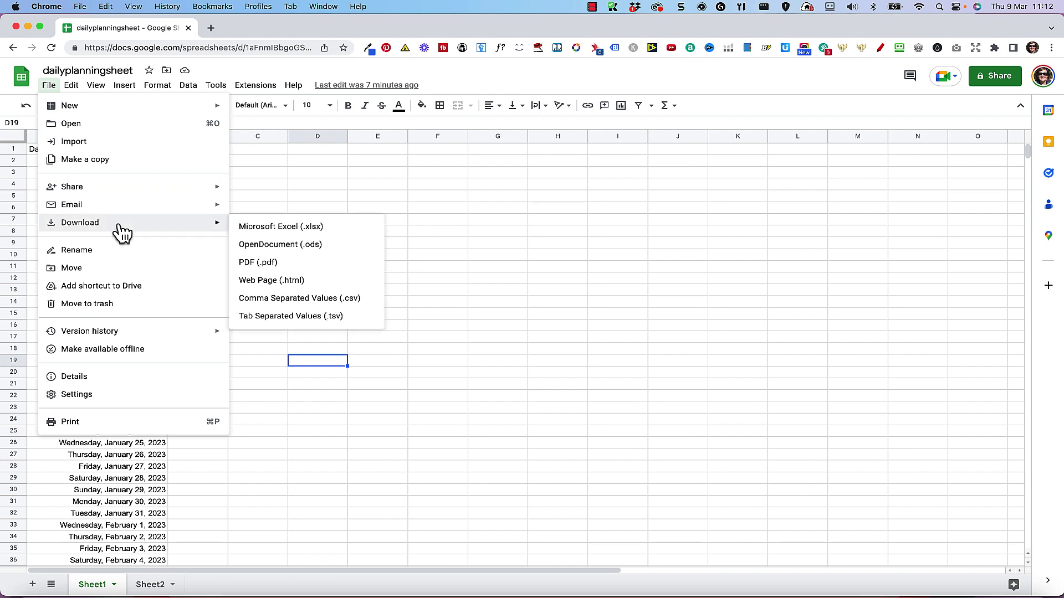
left_click(318, 300)
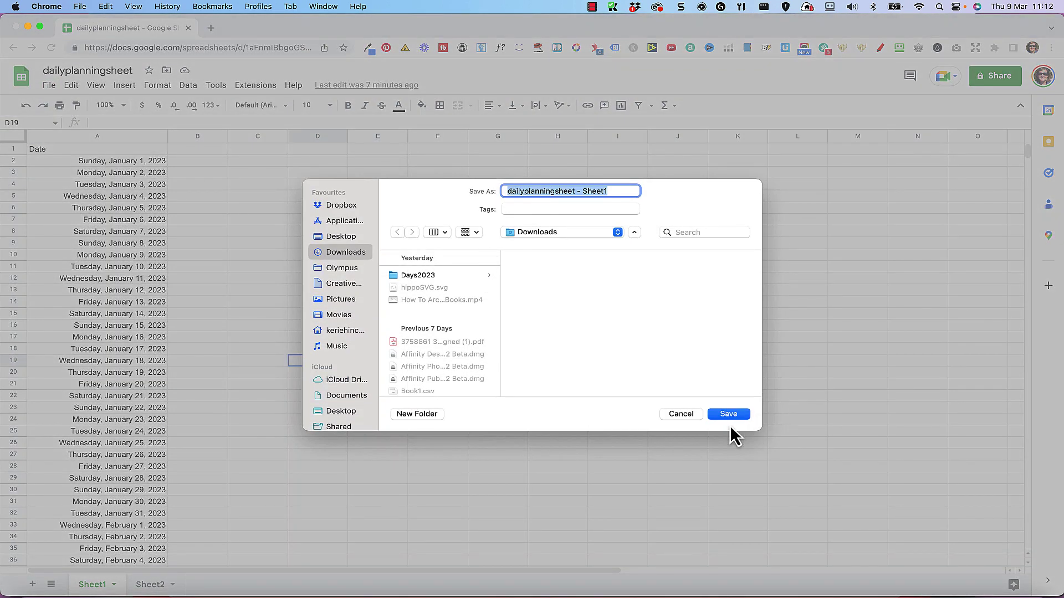
left_click(730, 415)
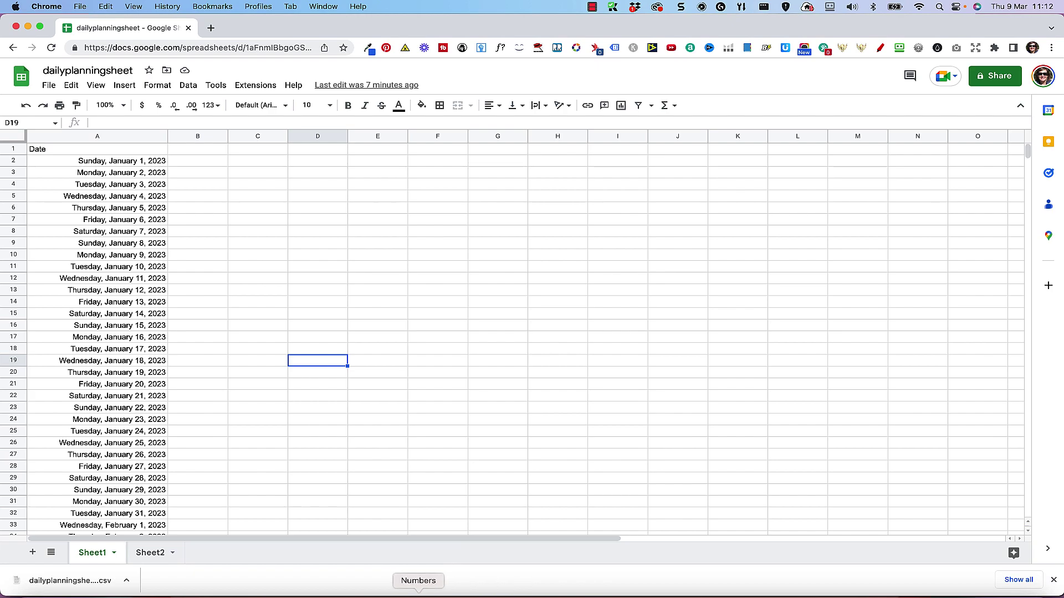
- Open the Data Merge Manager and load dailyplanningsheet - Sheet1.csv as its source
left_click(510, 596)
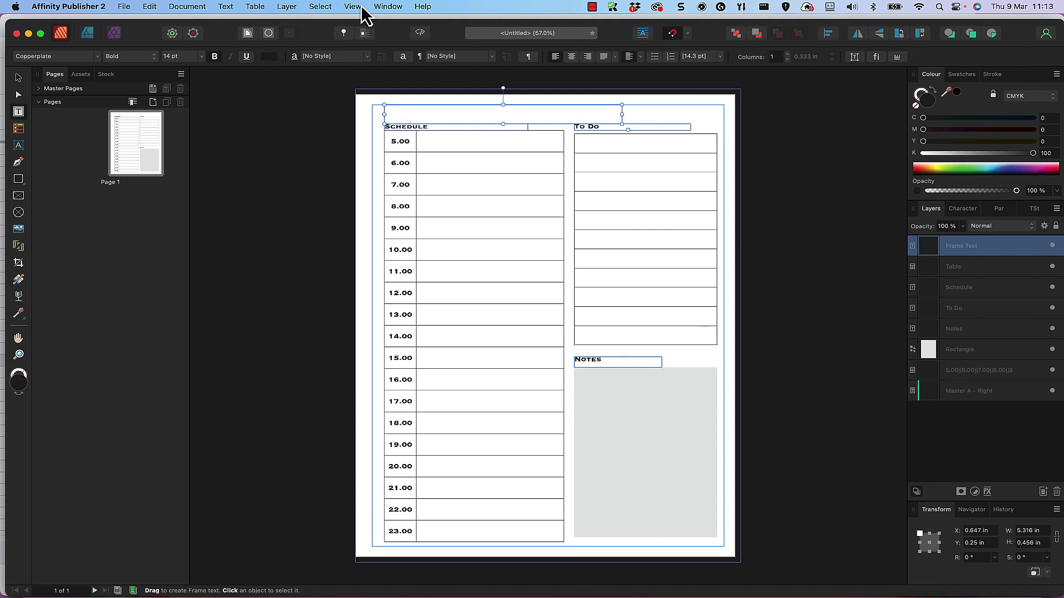
left_click(154, 9)
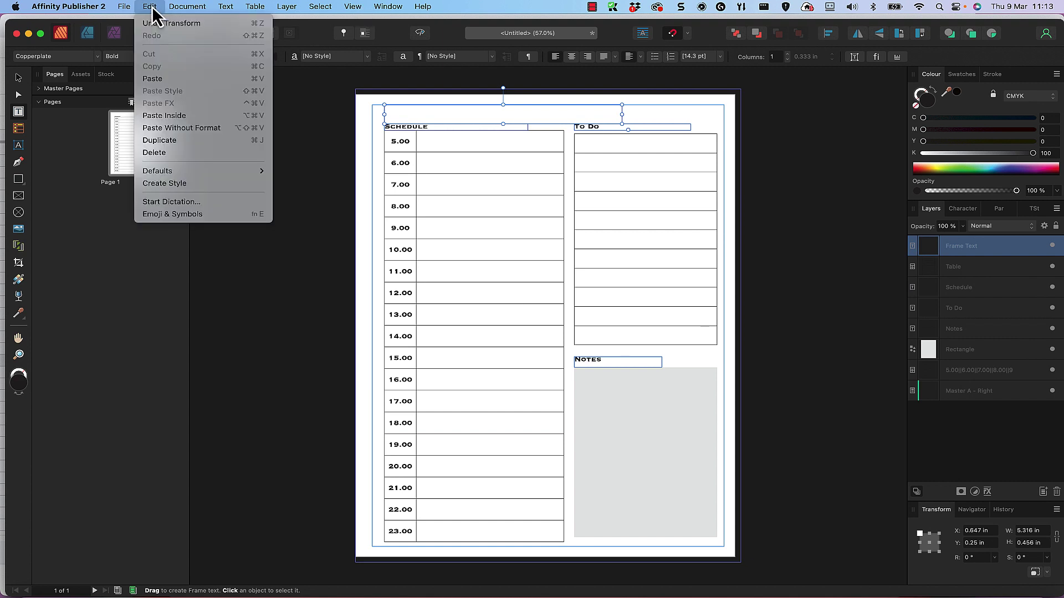
mouse_move(381, 5)
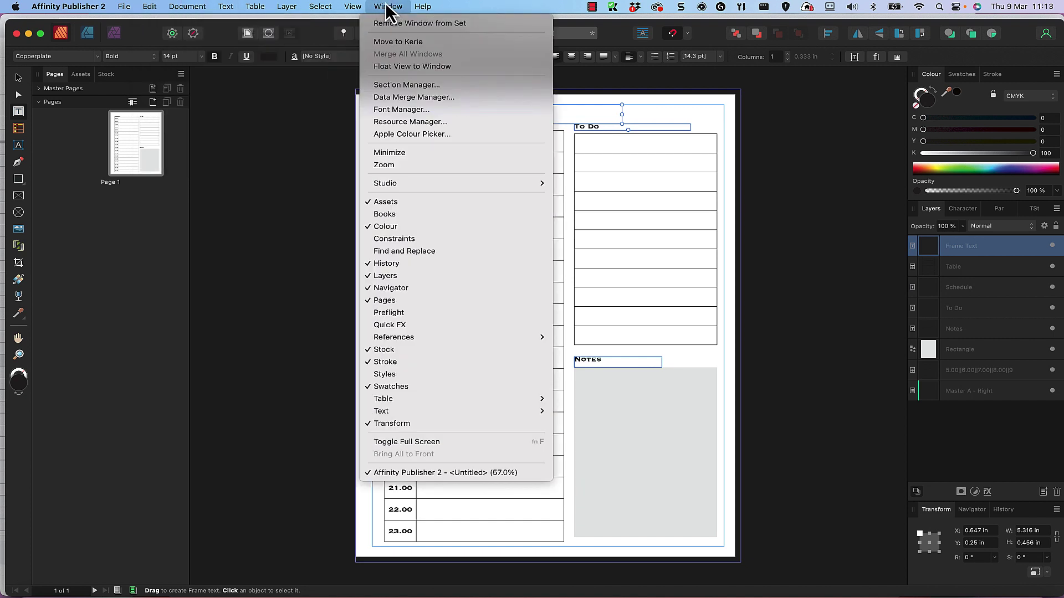
left_click(447, 98)
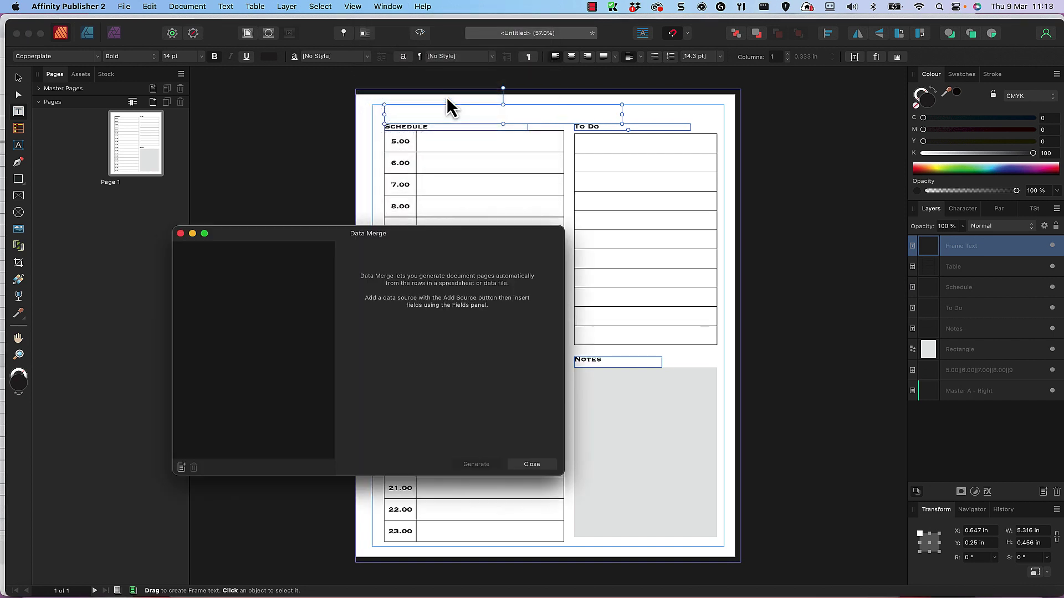
left_click(183, 471)
left_click(269, 304)
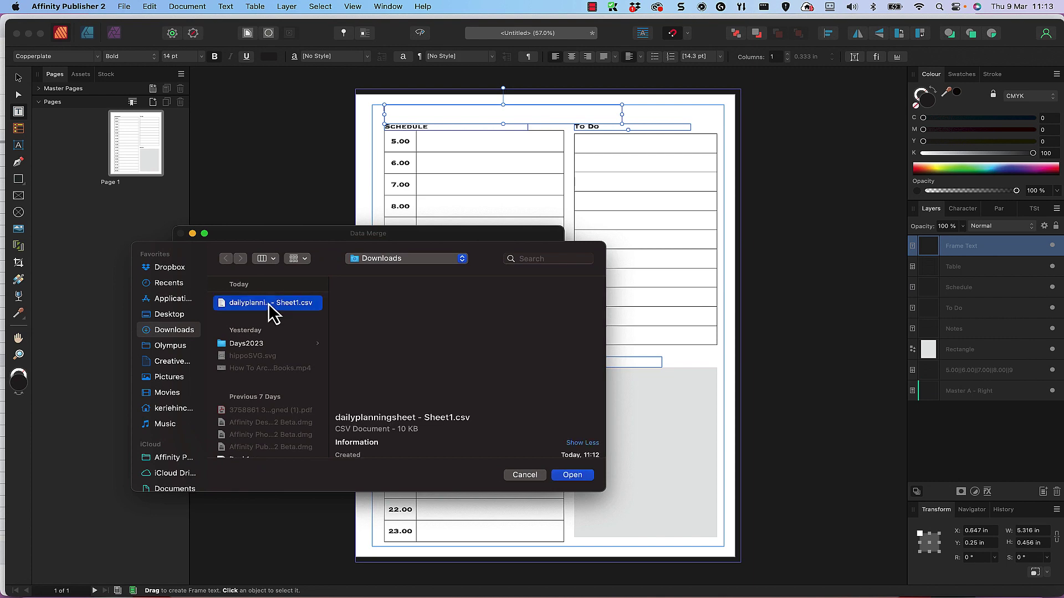
left_click(580, 478)
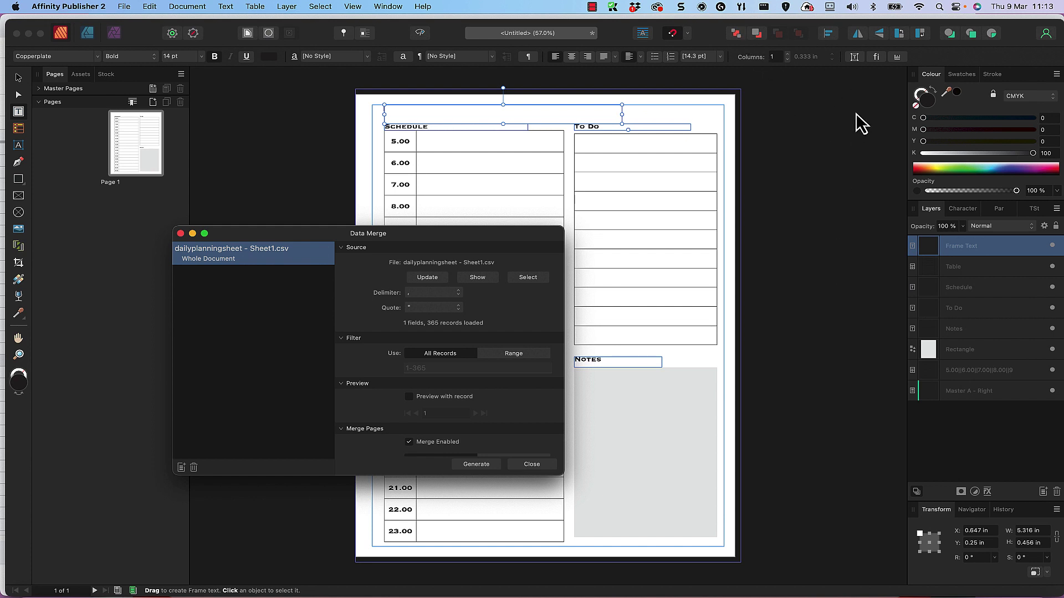
- Show the merge Fields panel from the Window menu to place the Date field
left_click(388, 7)
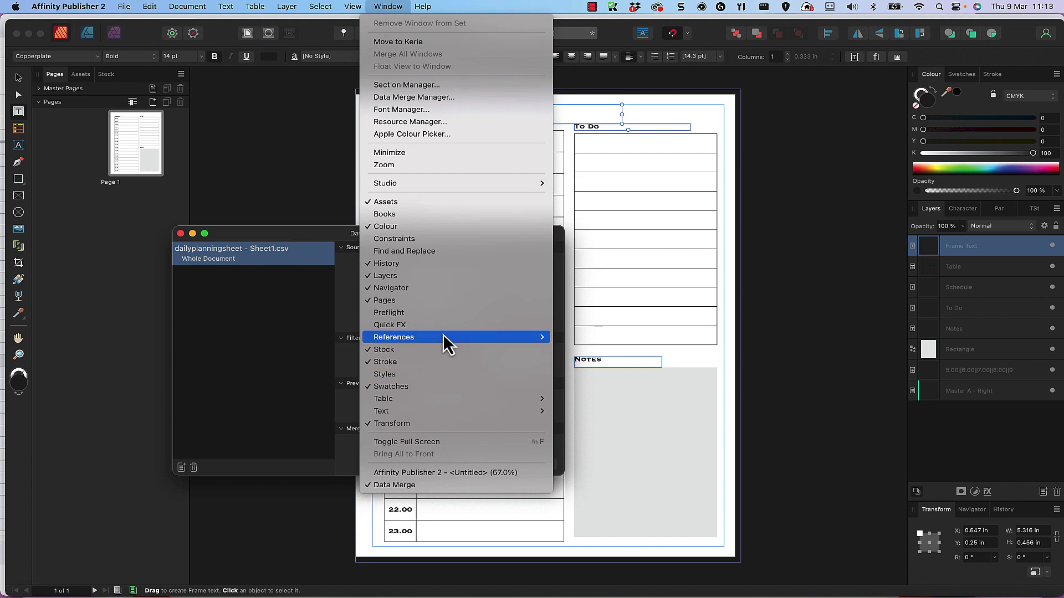
mouse_move(443, 337)
left_click(584, 350)
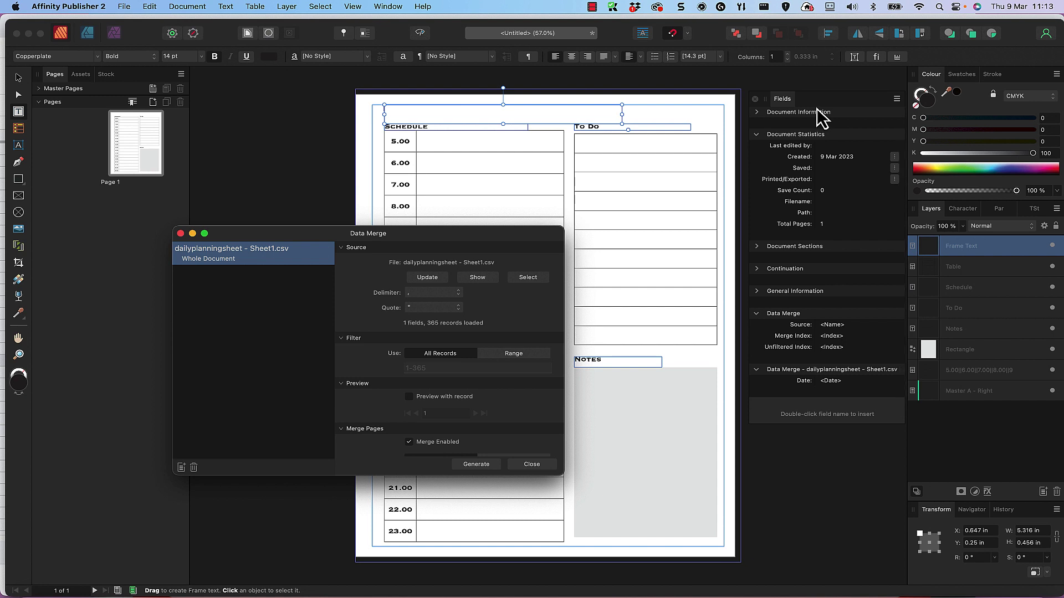
left_click(388, 7)
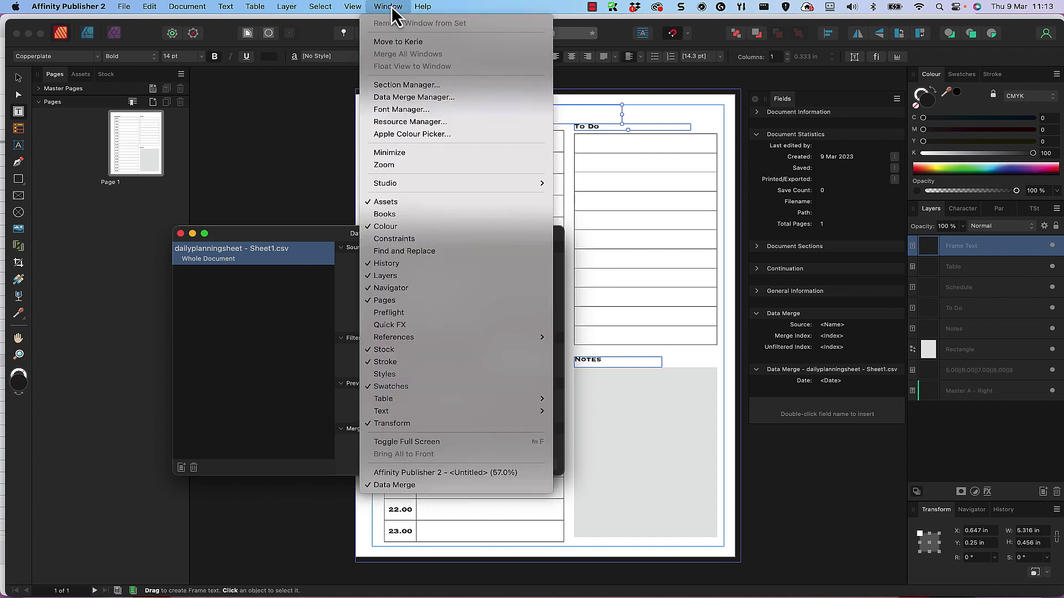
mouse_move(451, 187)
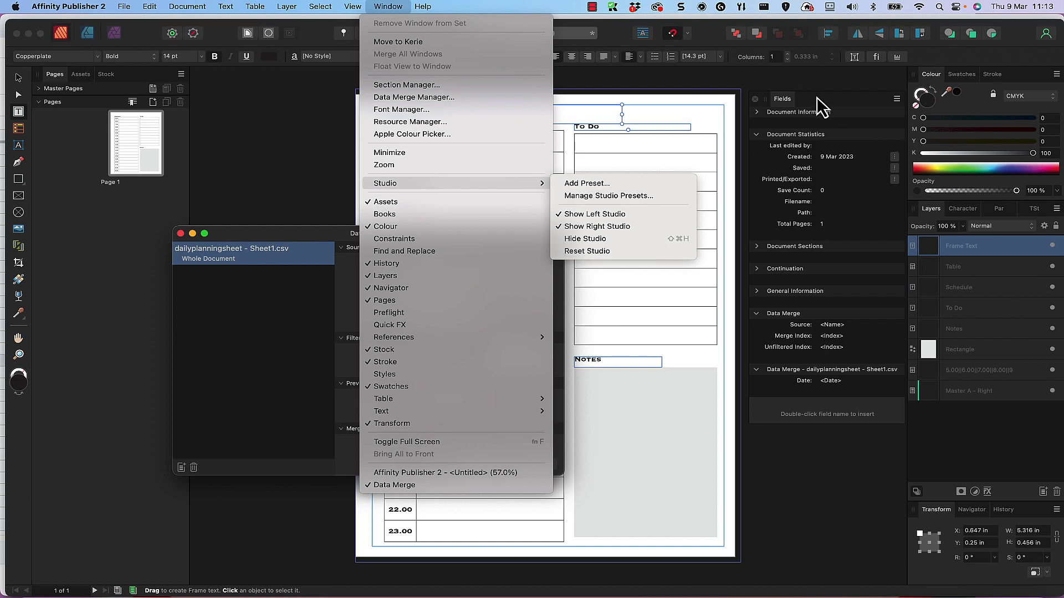
left_click(841, 109)
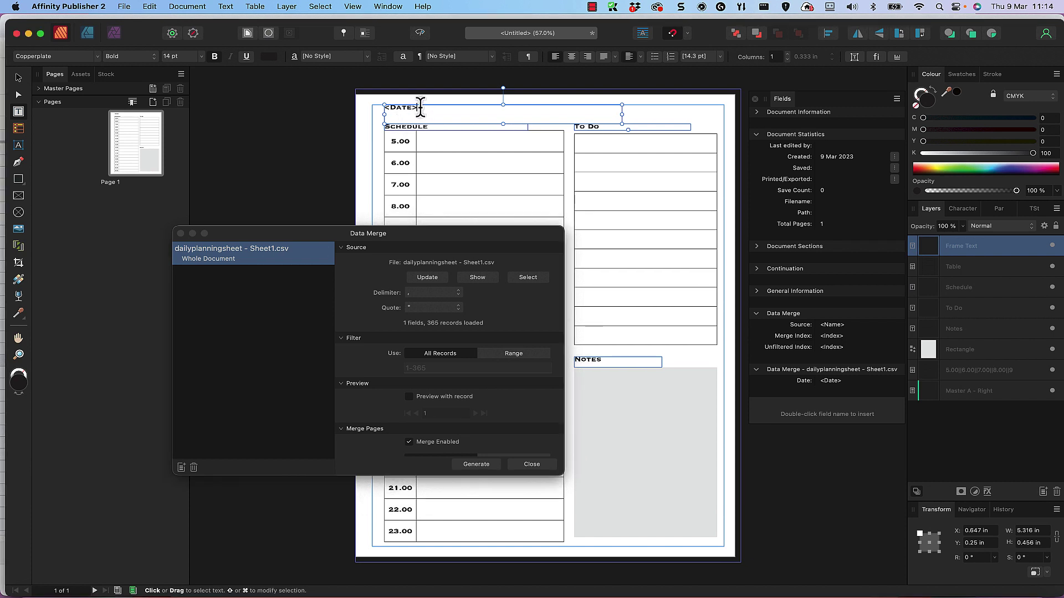
- Centre the date text vertically at 16 pt and preview record 1, Sunday, January 1, 2023
left_click_drag(419, 113, 366, 105)
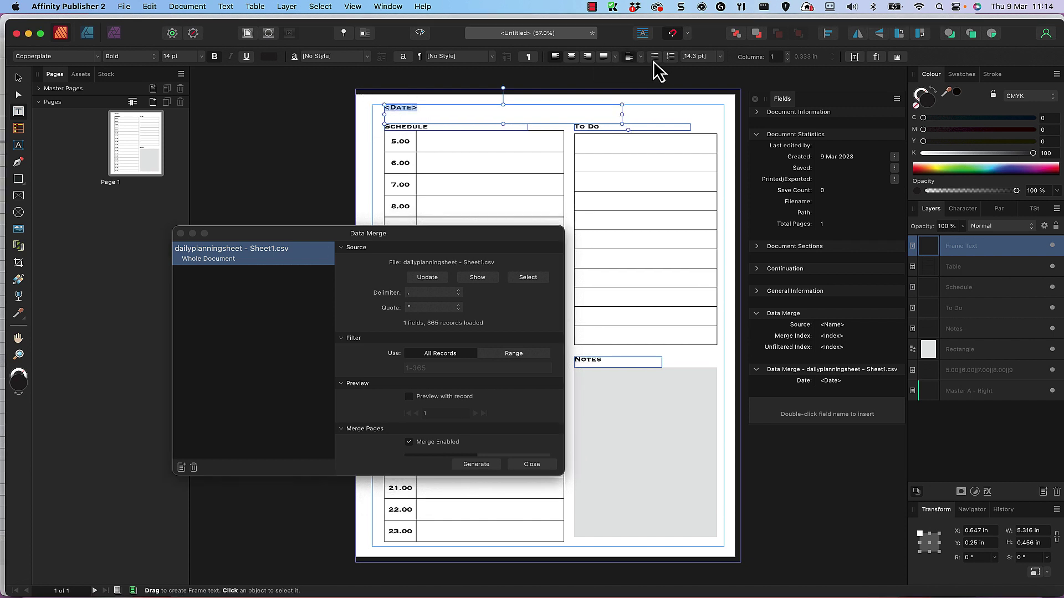
left_click(640, 56)
left_click(614, 84)
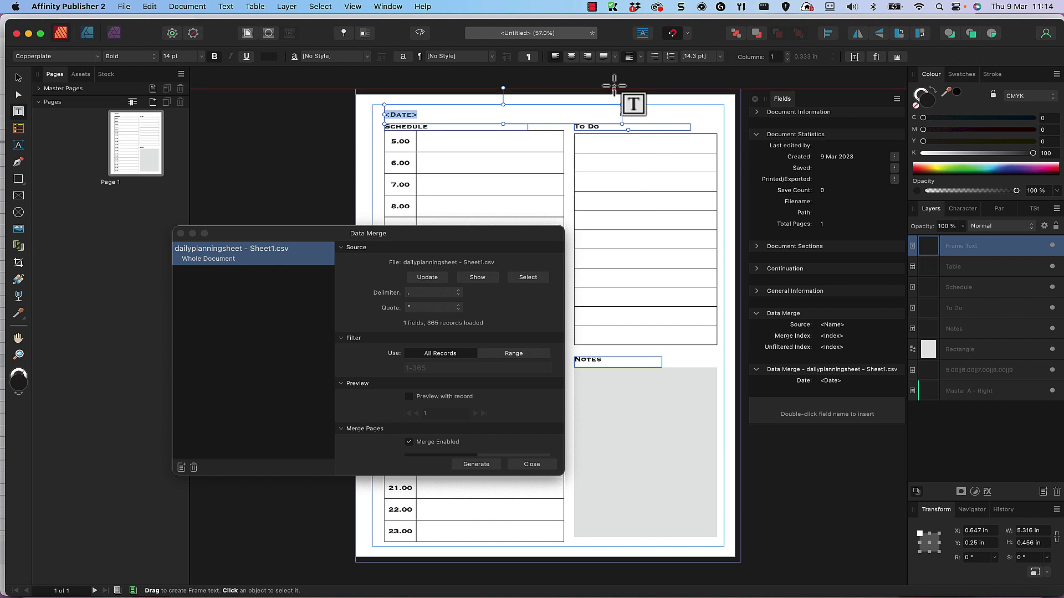
left_click(201, 56)
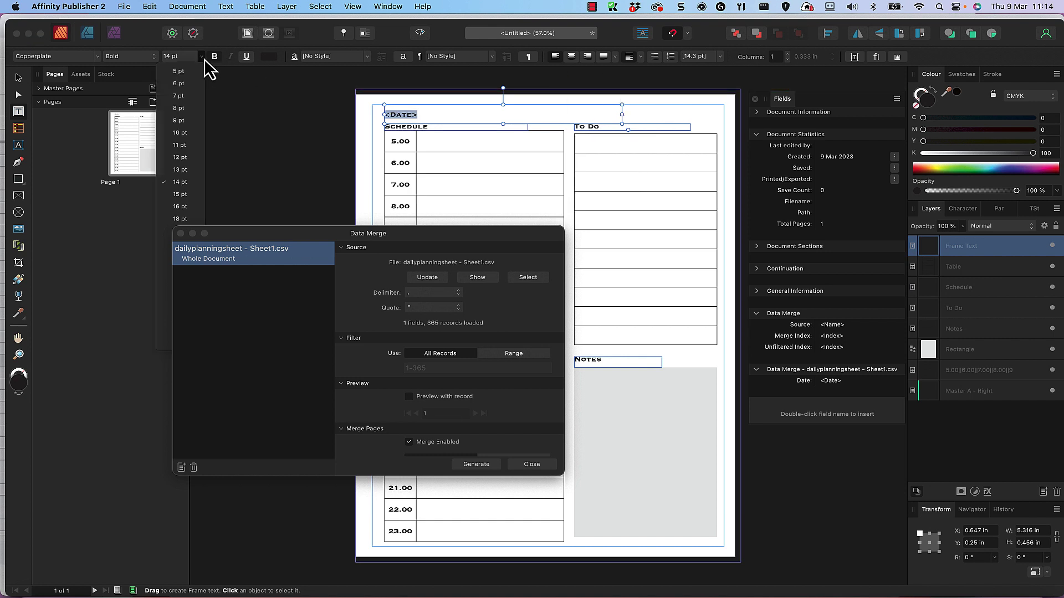
left_click(187, 209)
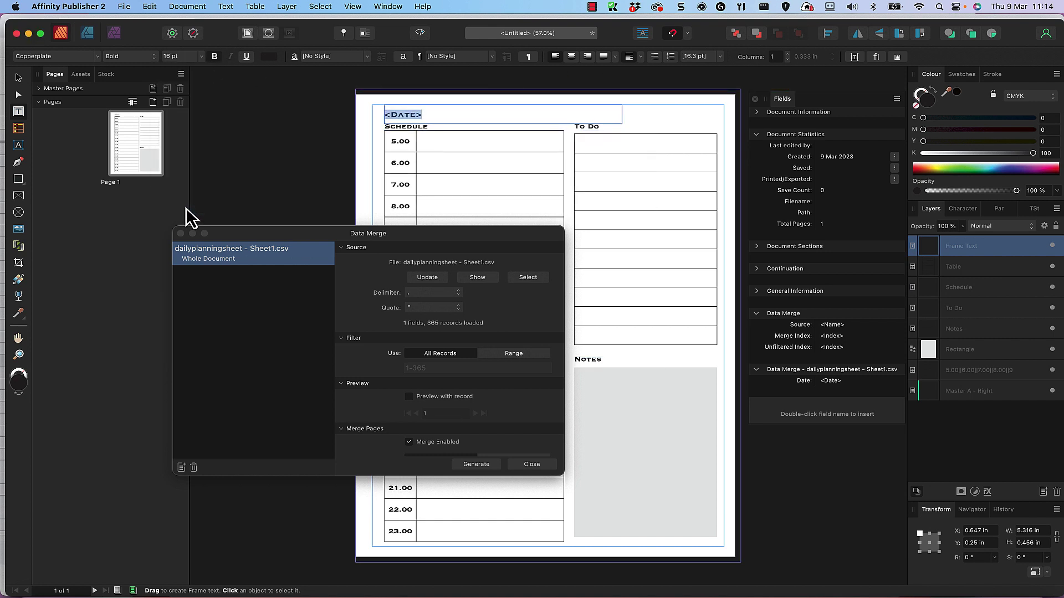
left_click(409, 397)
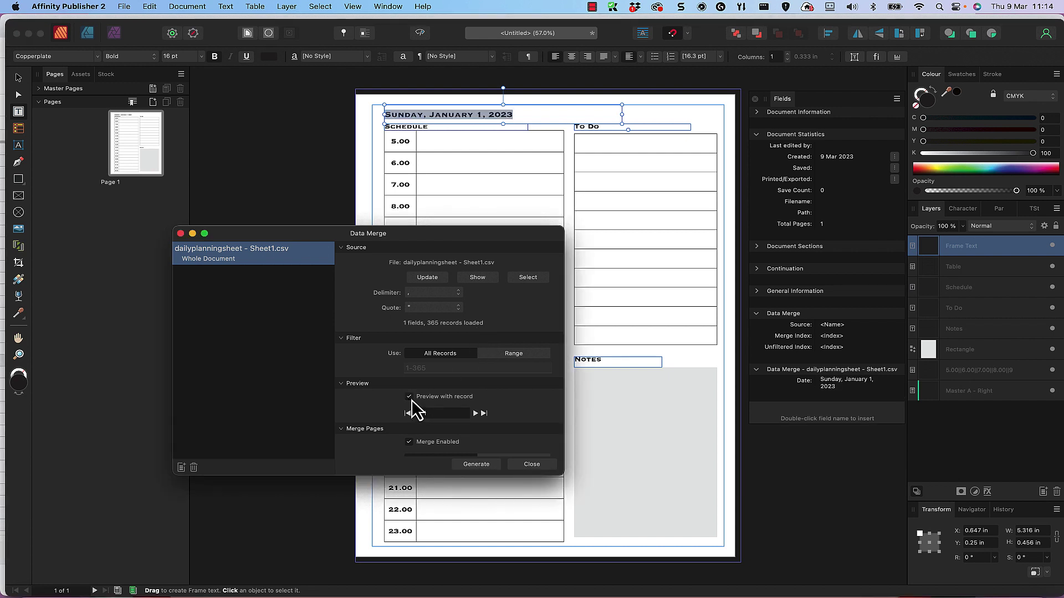
- Generate the 365 merged pages and check the January 2 to January 5 dated pages
left_click(485, 467)
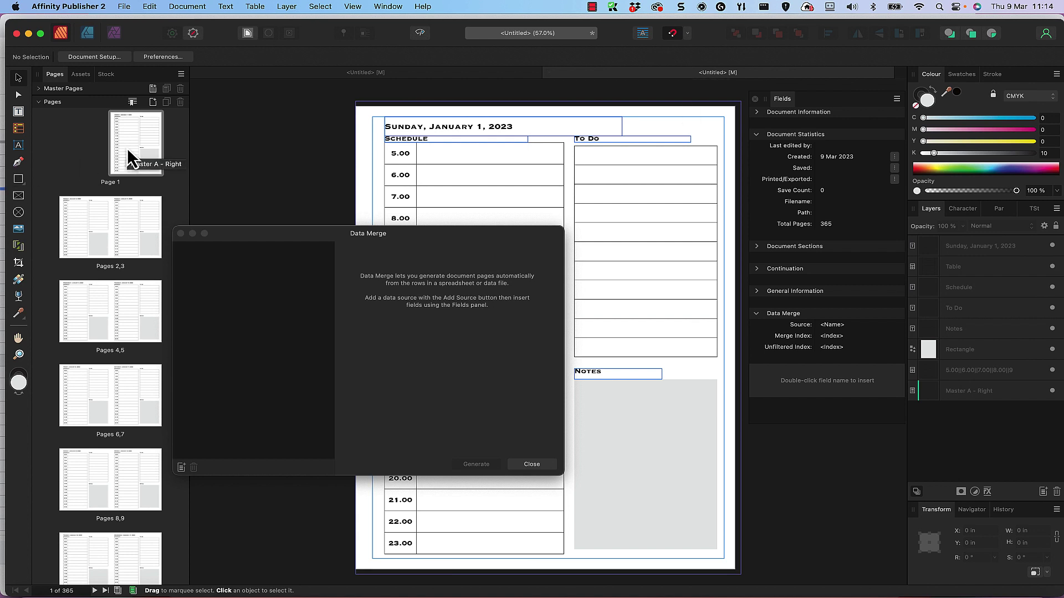
left_click(92, 218)
double_click(92, 218)
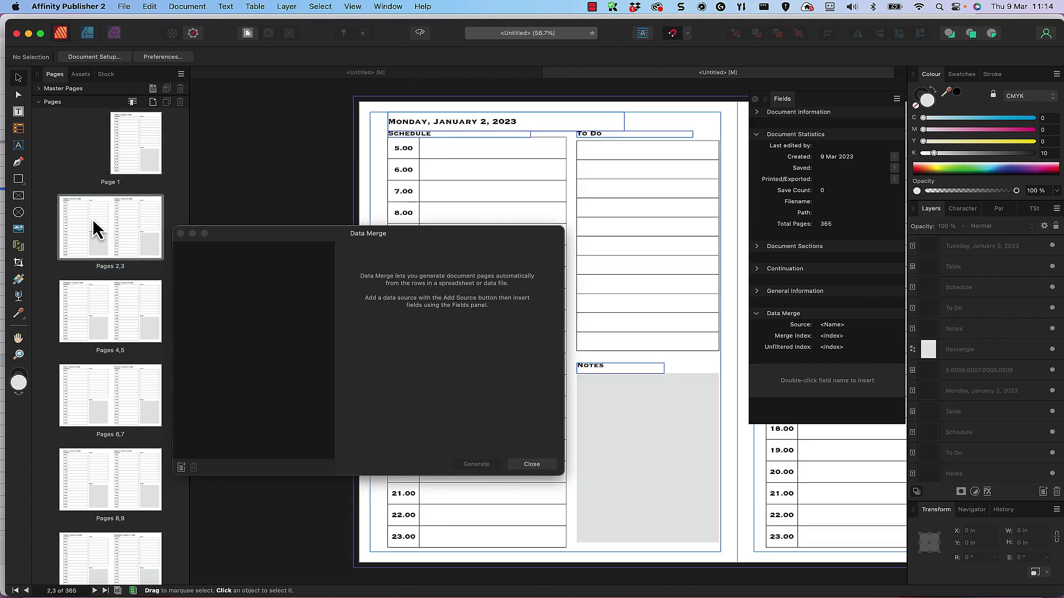
double_click(145, 220)
double_click(100, 328)
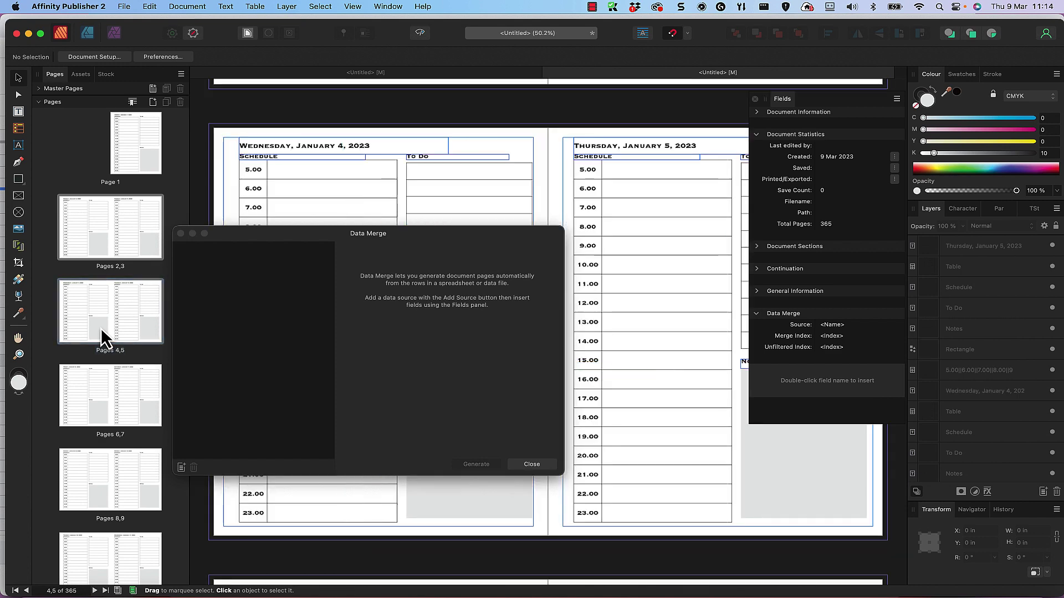
double_click(150, 315)
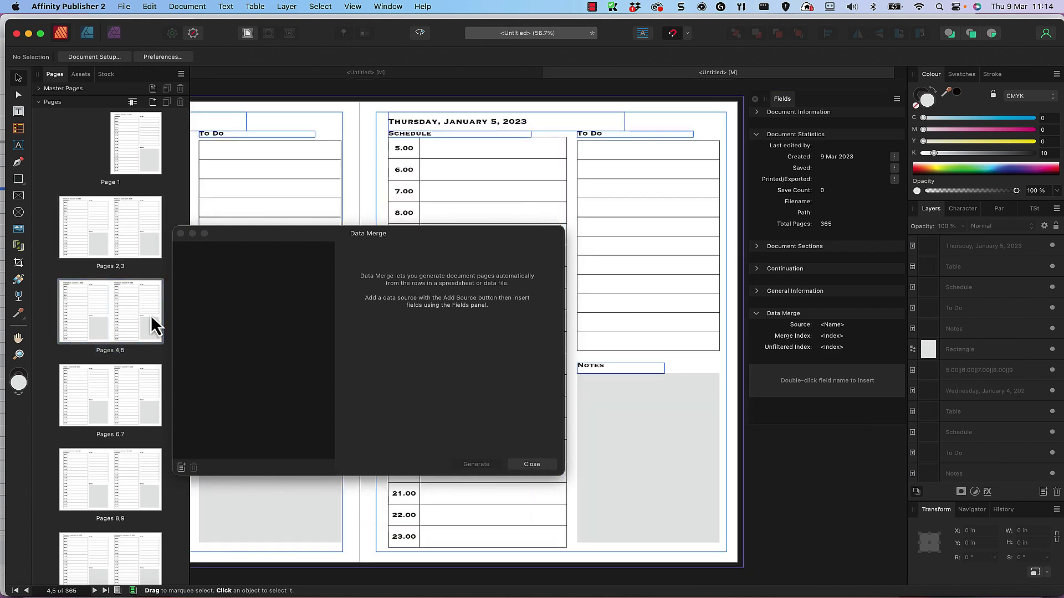
- Check the later dated pages, including March 1 and Monday, March 27, 2023
scroll(72, 438, "down", 20)
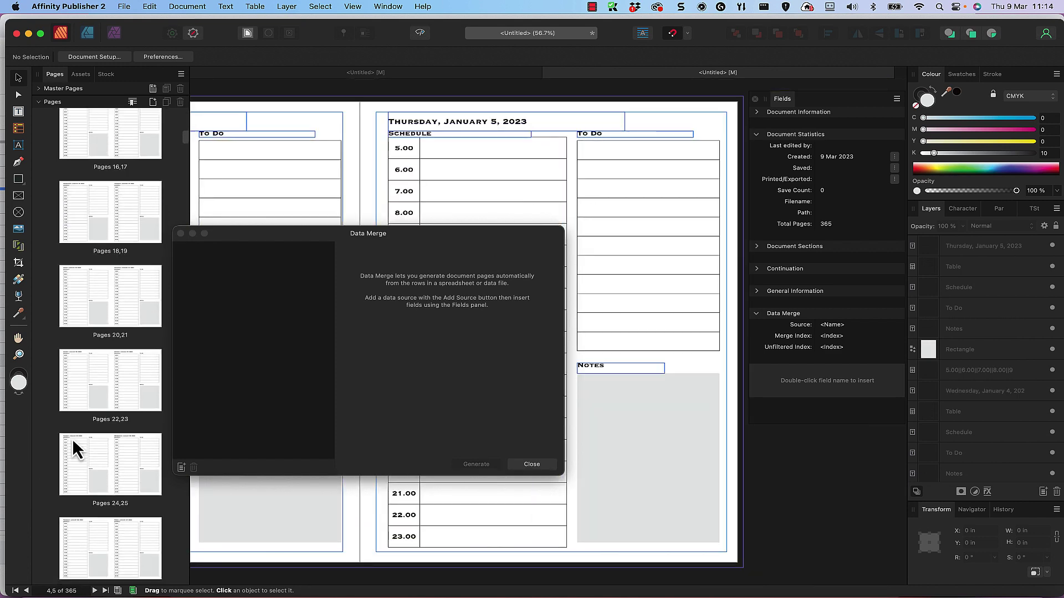
scroll(77, 431, "down", 3)
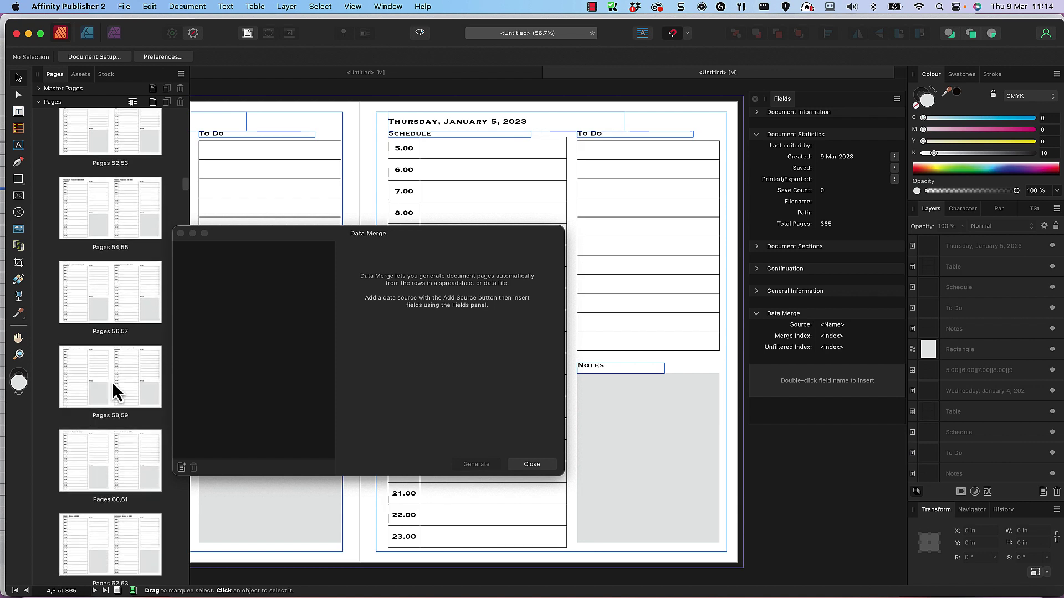
left_click(93, 460)
double_click(91, 460)
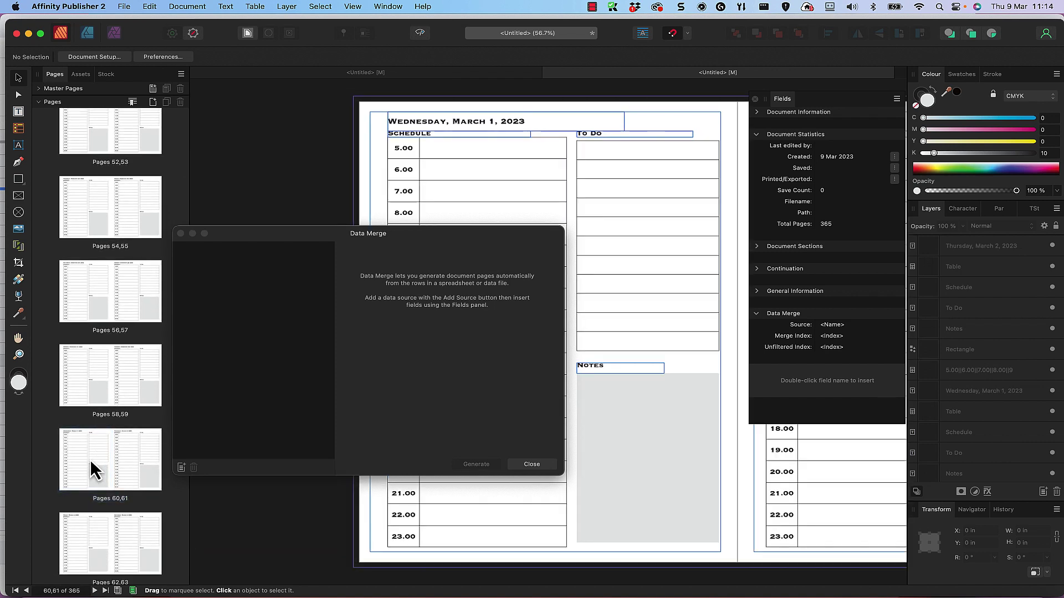
scroll(91, 458, "down", 9)
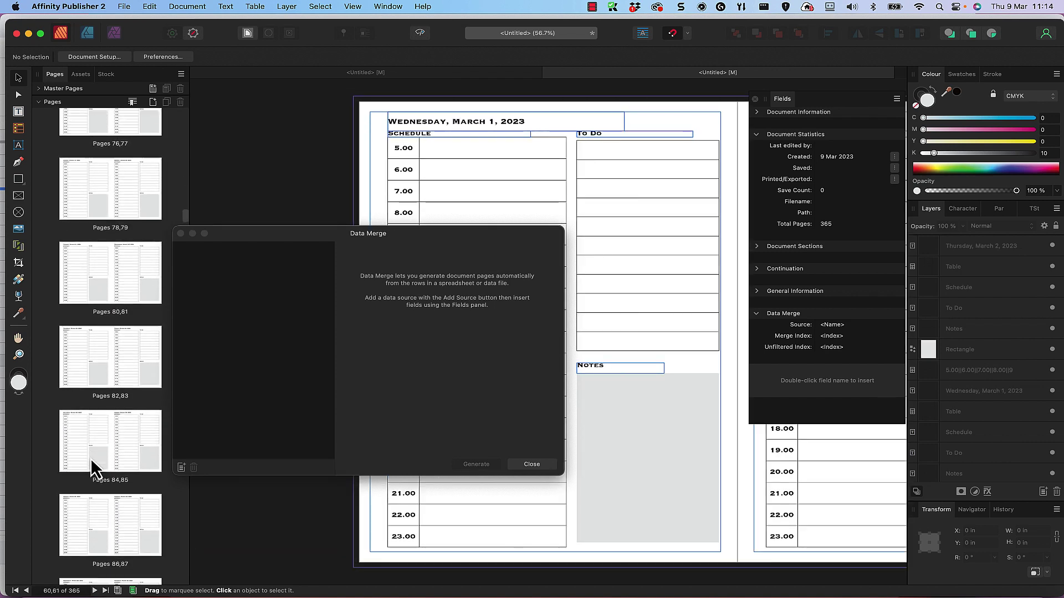
double_click(94, 451)
scroll(94, 452, "down", 10)
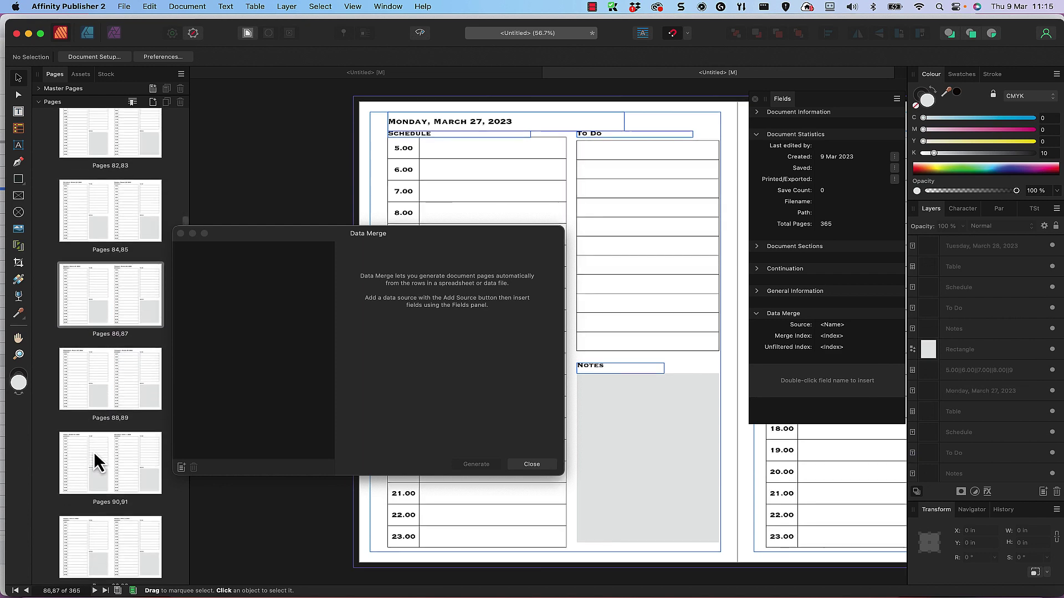
scroll(98, 450, "down", 20)
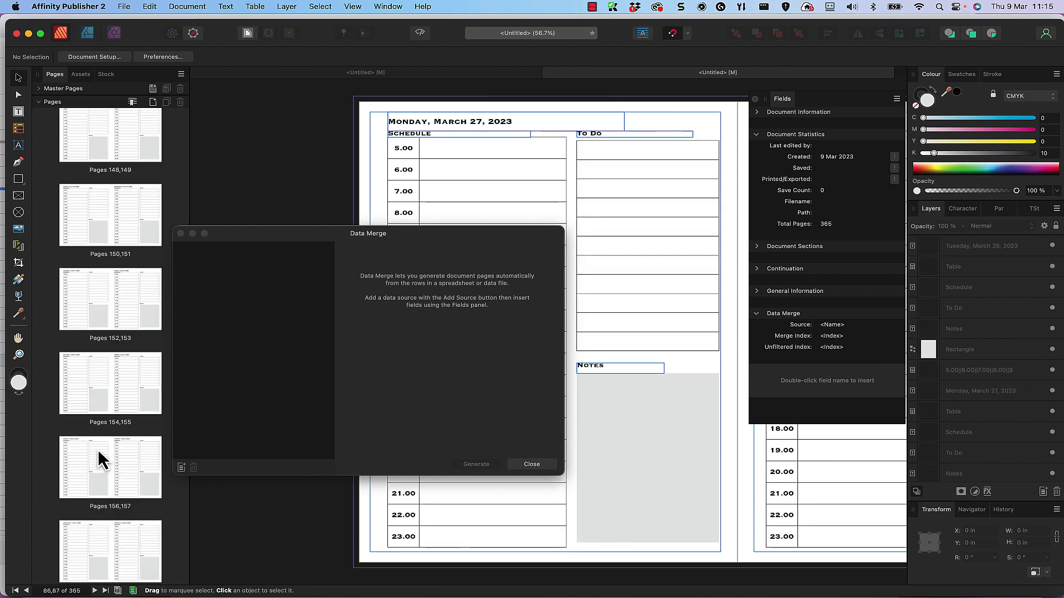
scroll(97, 449, "down", 15)
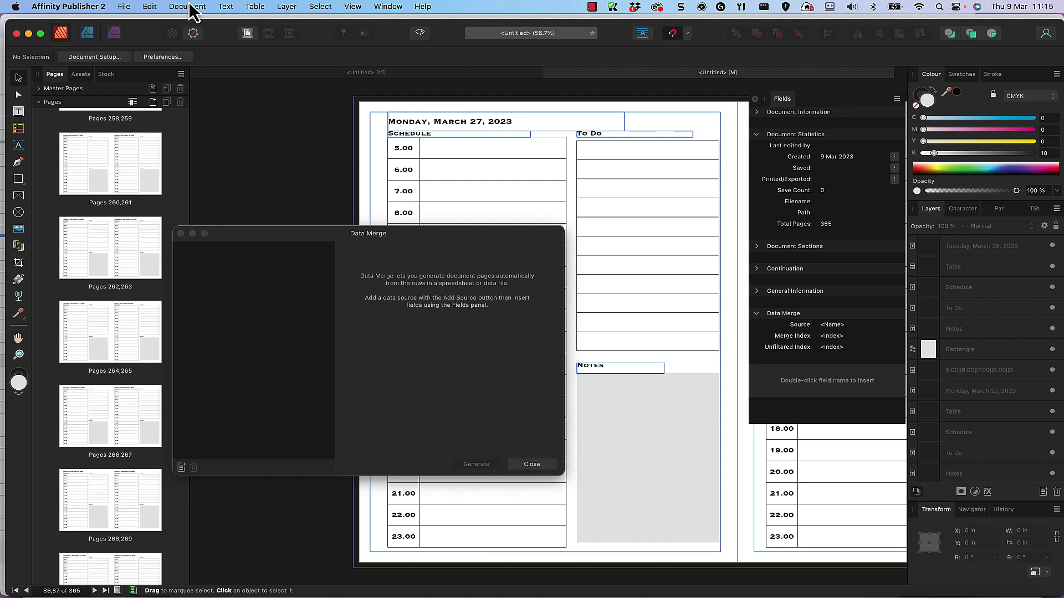
- Set up the export as PDF with Include bleed ticked and Area set to All Pages
left_click(128, 7)
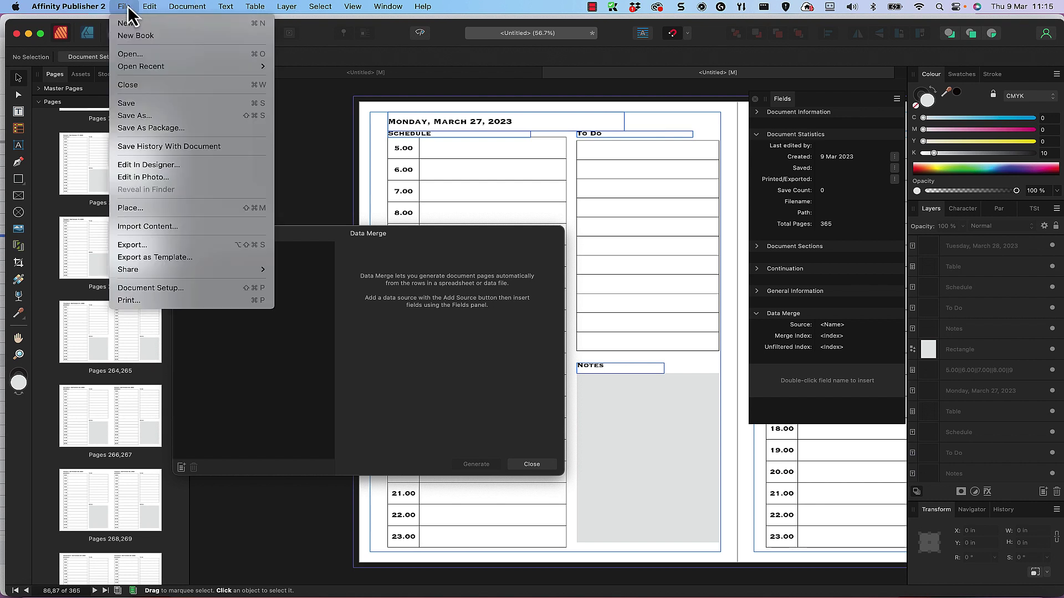
left_click(158, 246)
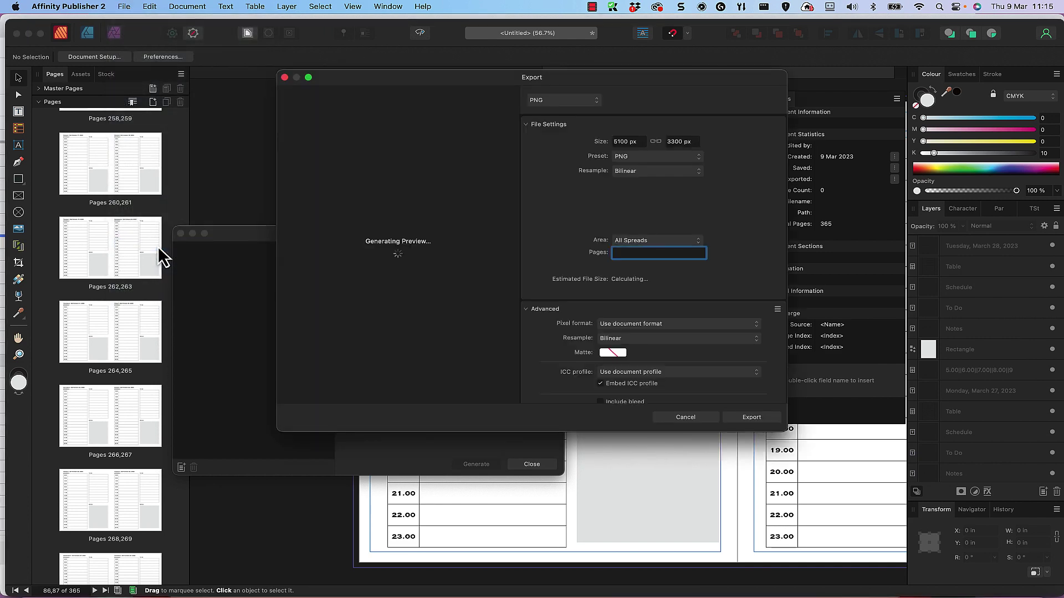
left_click(598, 103)
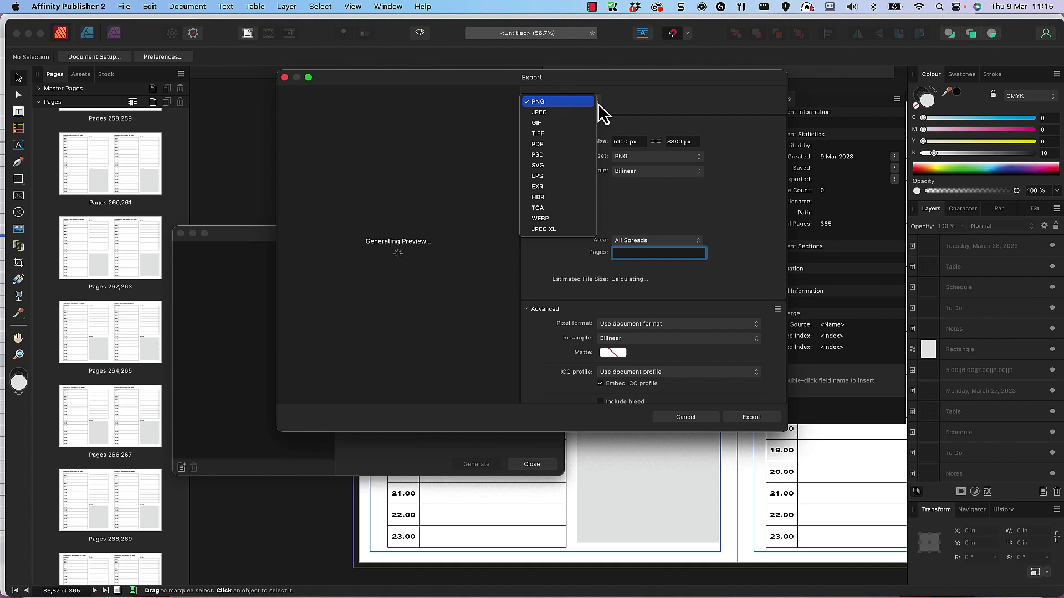
left_click(564, 146)
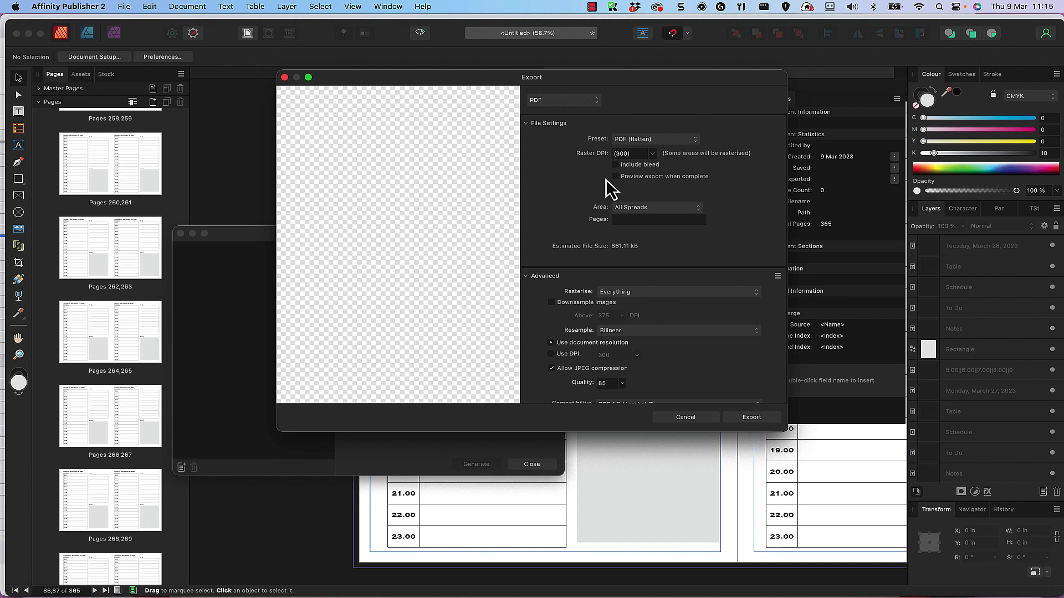
left_click(615, 165)
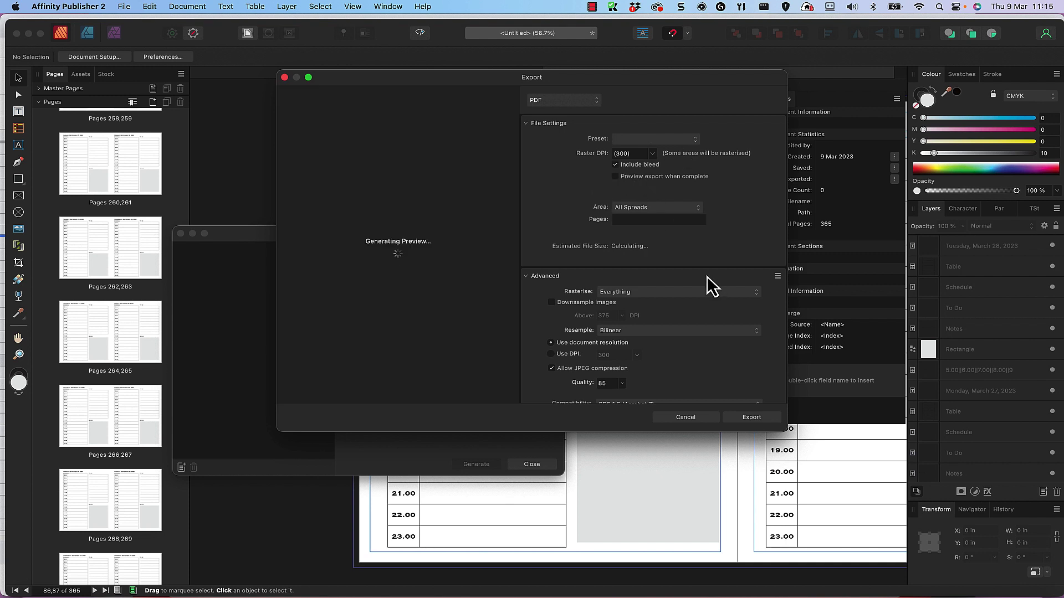
left_click(697, 209)
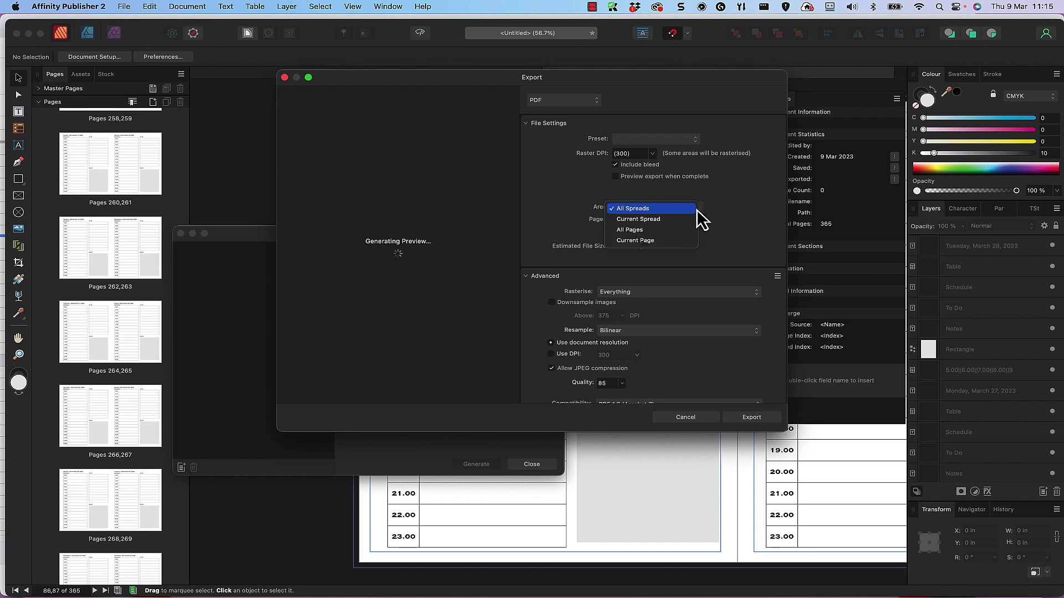
left_click(657, 231)
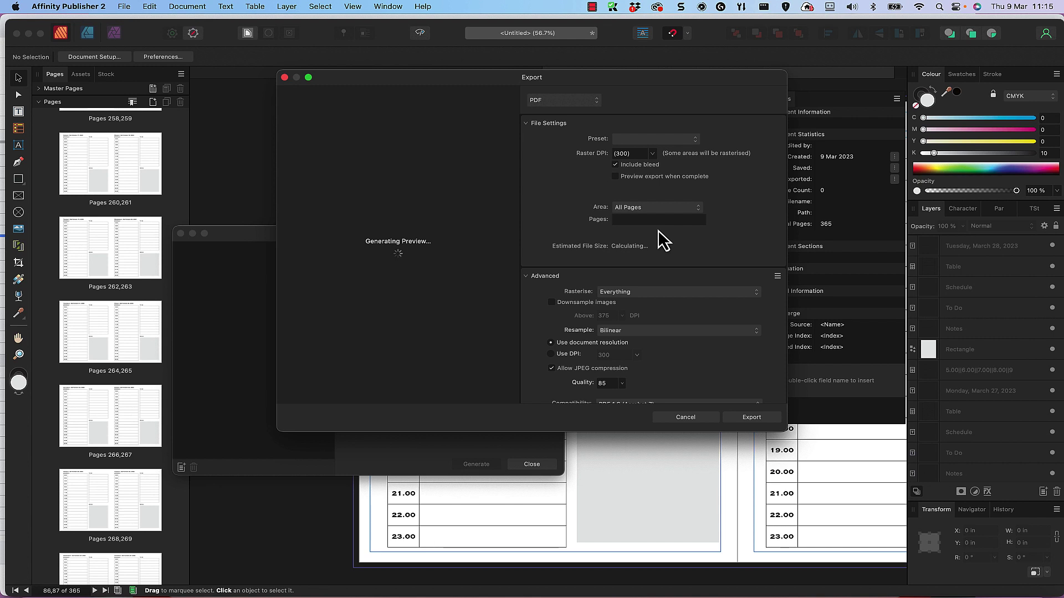